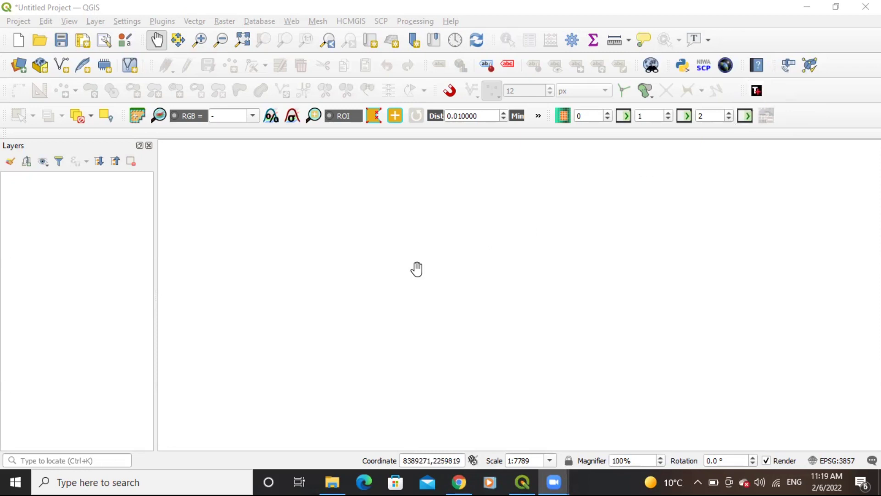
left_click(169, 23)
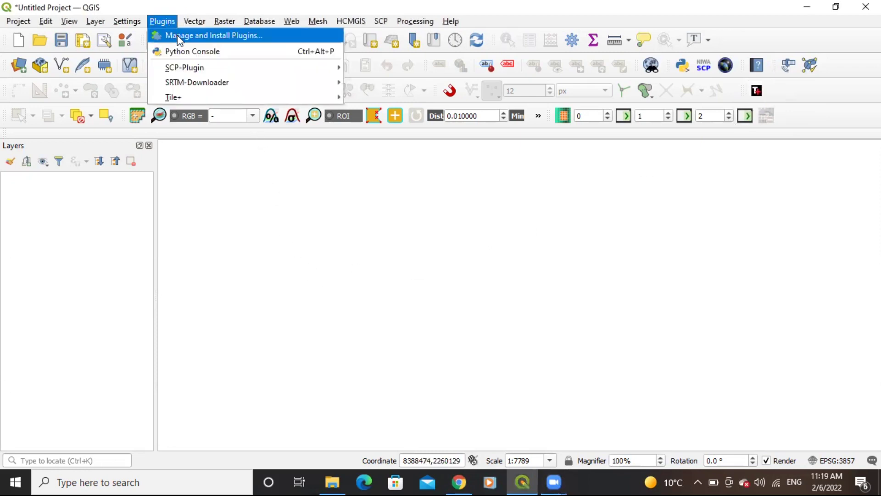
left_click(178, 39)
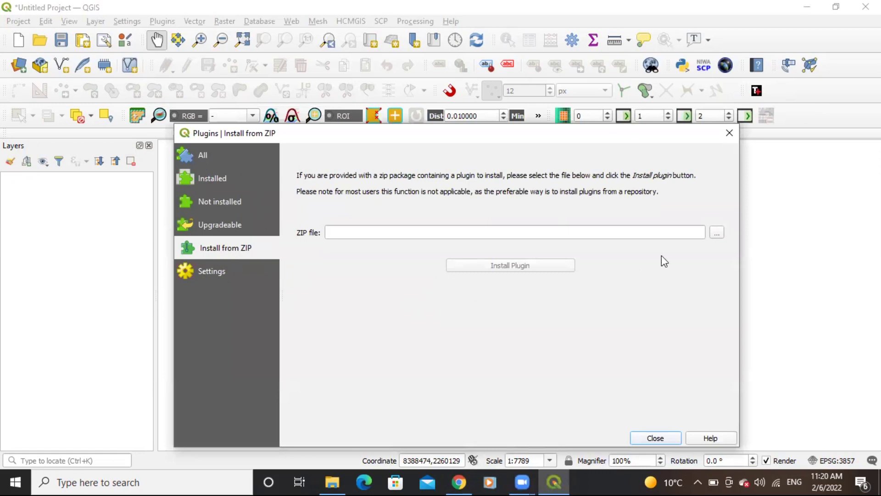
left_click(714, 233)
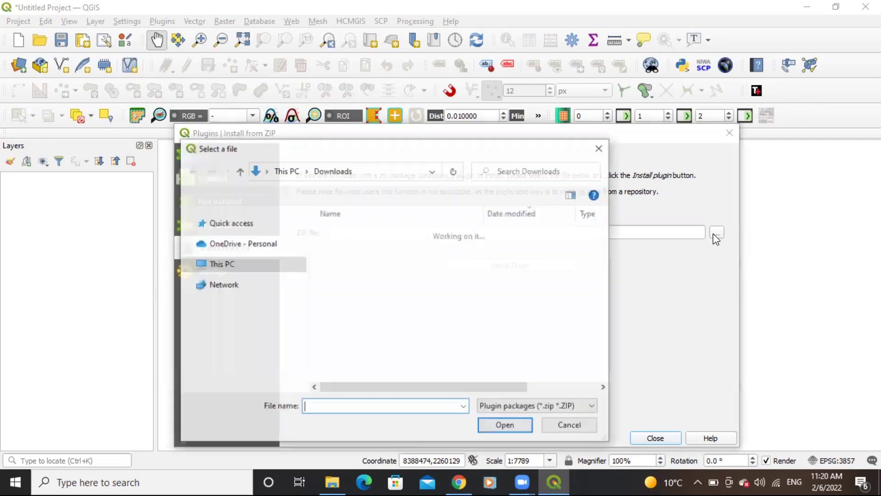
left_click(367, 252)
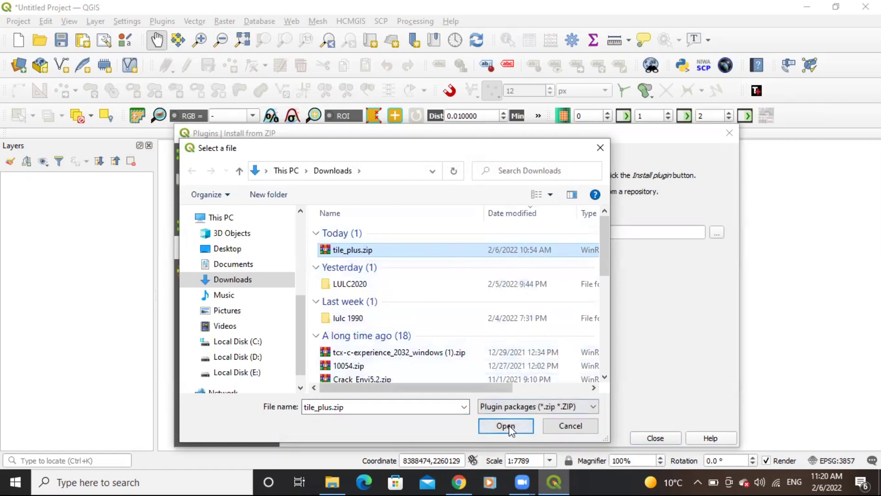
left_click(565, 425)
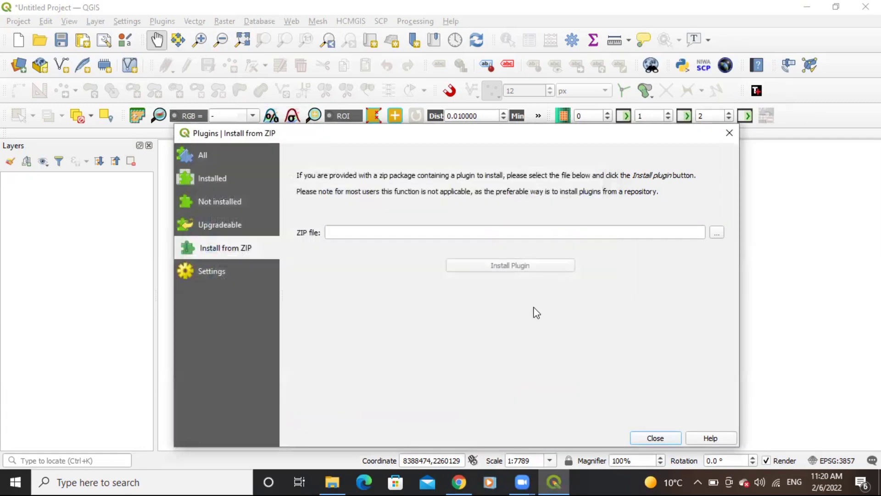
left_click(654, 439)
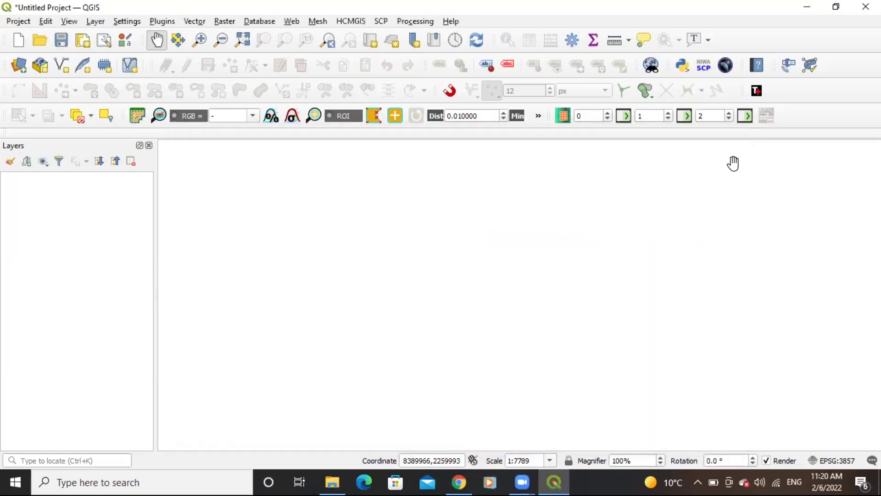
- Add the Google Satellite basemap to the project with the tile plus plugin
left_click(755, 92)
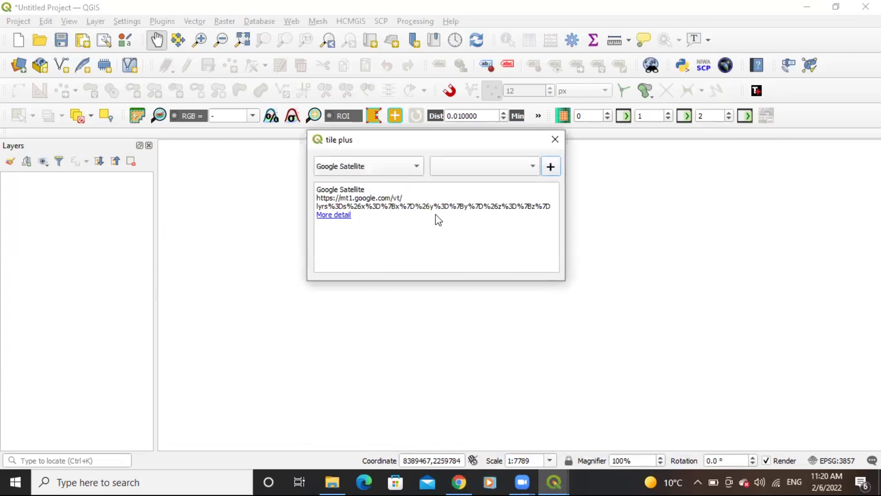
left_click(398, 165)
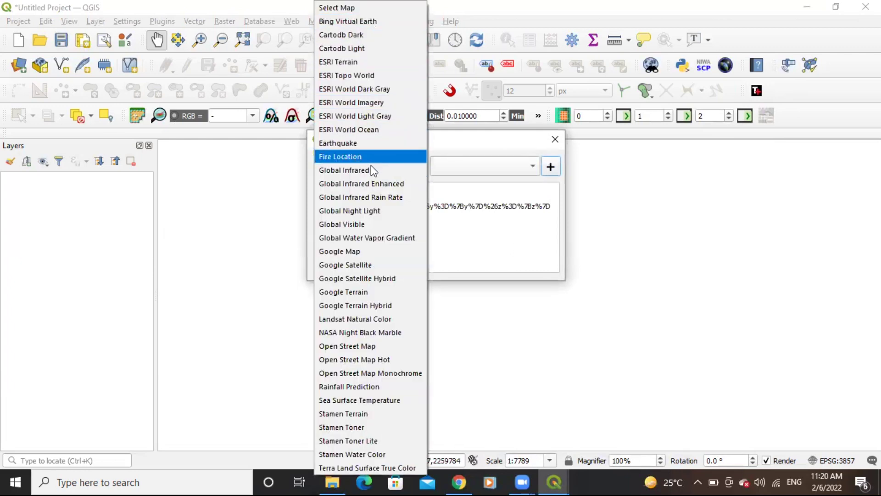
left_click(374, 266)
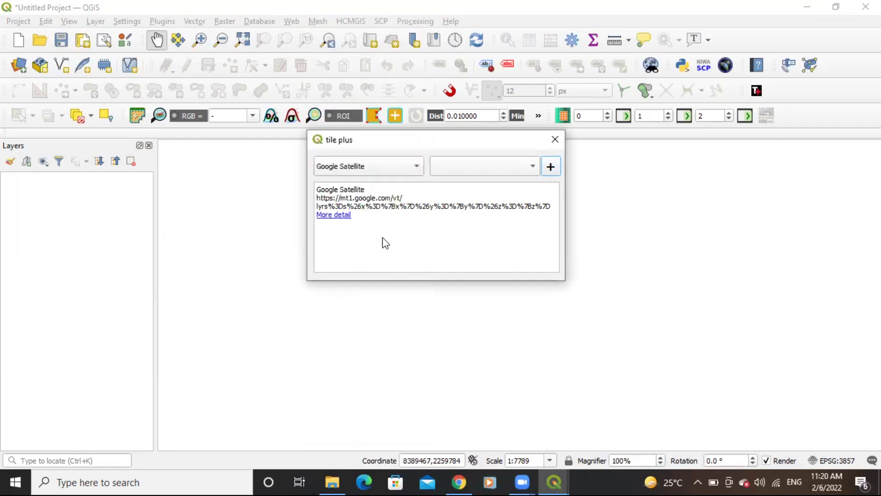
left_click(550, 167)
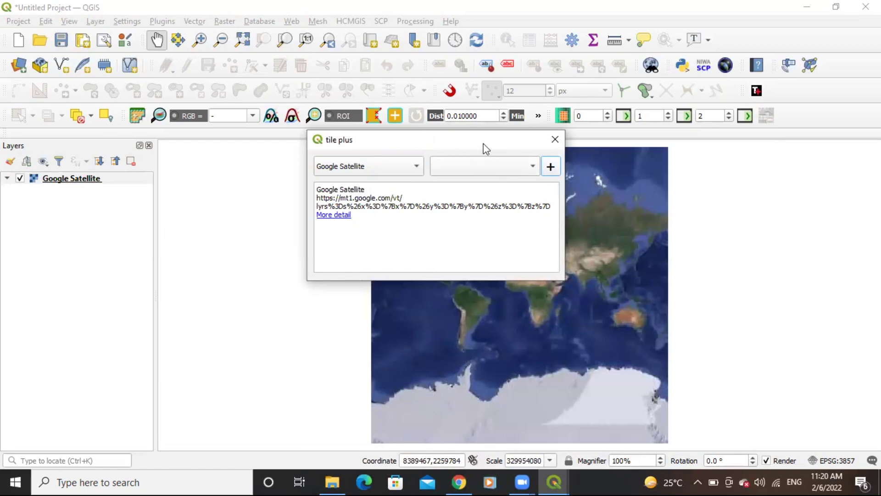
left_click_drag(485, 142, 556, 190)
left_click(625, 188)
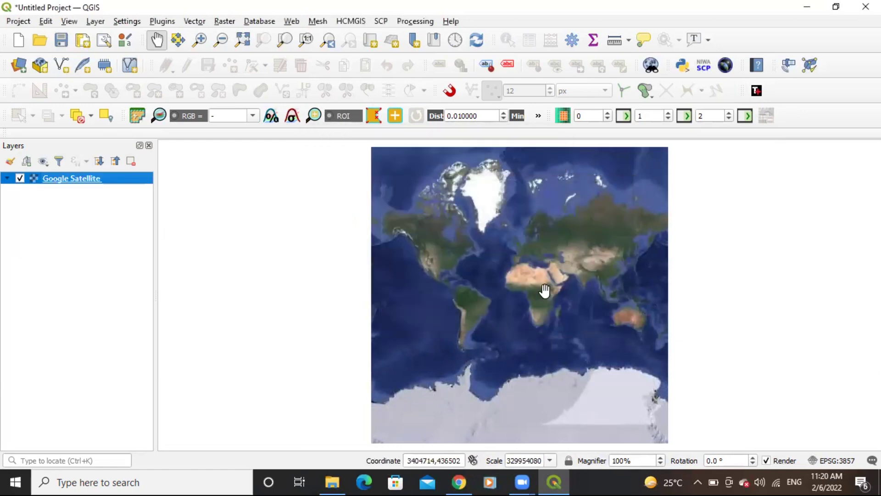
- Zoom the satellite imagery in from the world view to India's west coast and down to the city's stadium with the running track
scroll(544, 295, "up", 1)
scroll(552, 284, "up", 4)
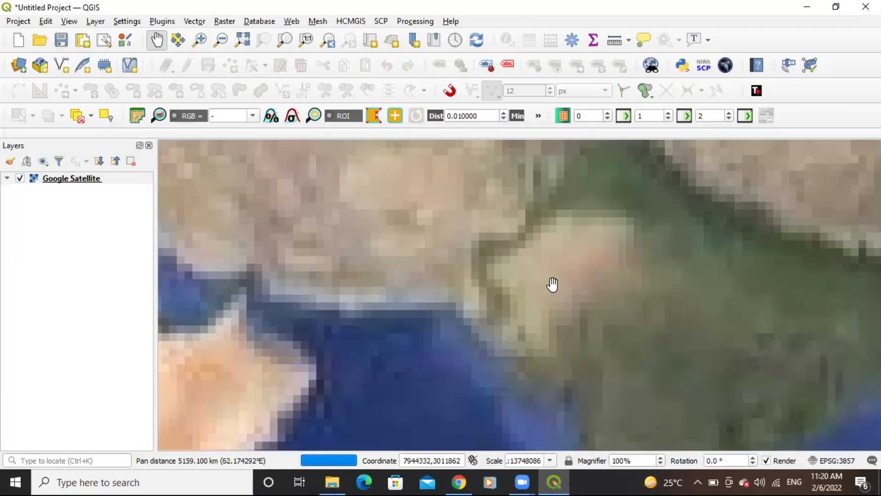
left_click_drag(546, 385, 378, 305)
scroll(365, 250, "up", 3)
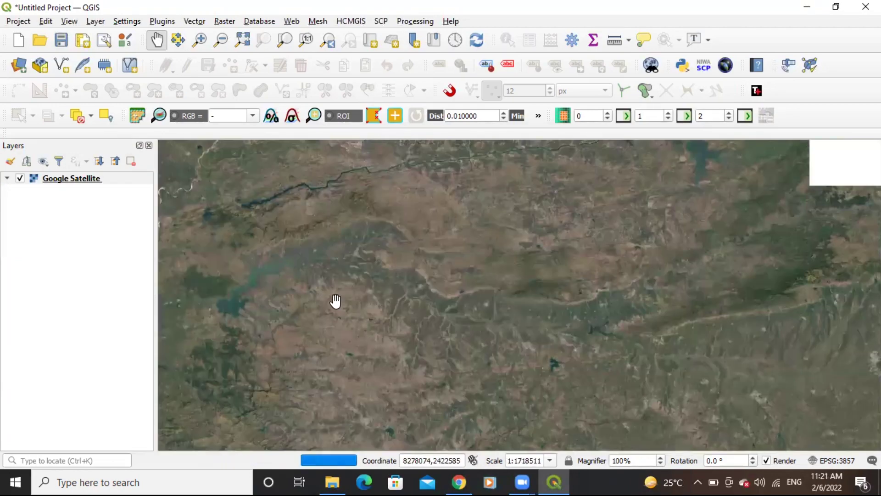
left_click_drag(335, 301, 480, 334)
left_click_drag(541, 194, 456, 228)
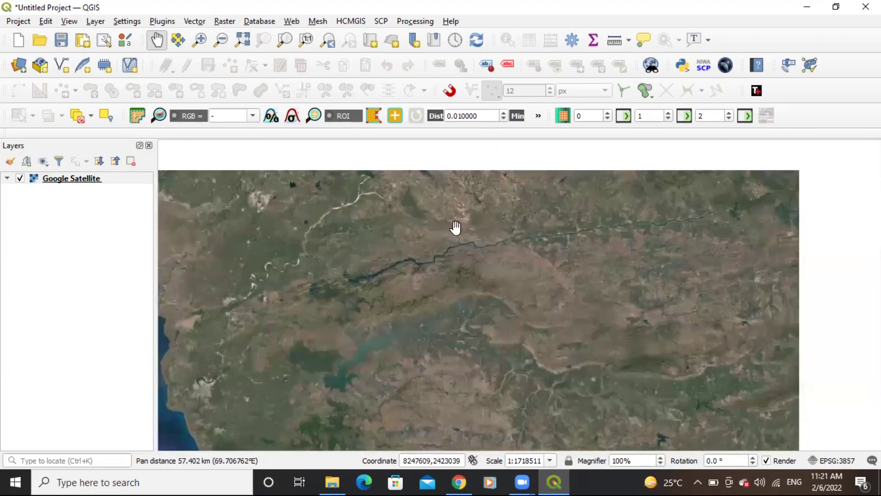
left_click_drag(466, 183, 440, 340)
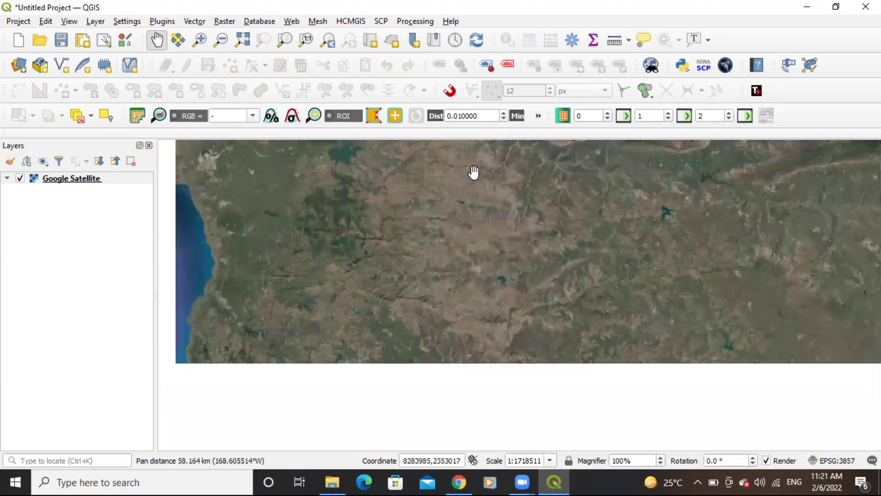
left_click_drag(472, 173, 472, 304)
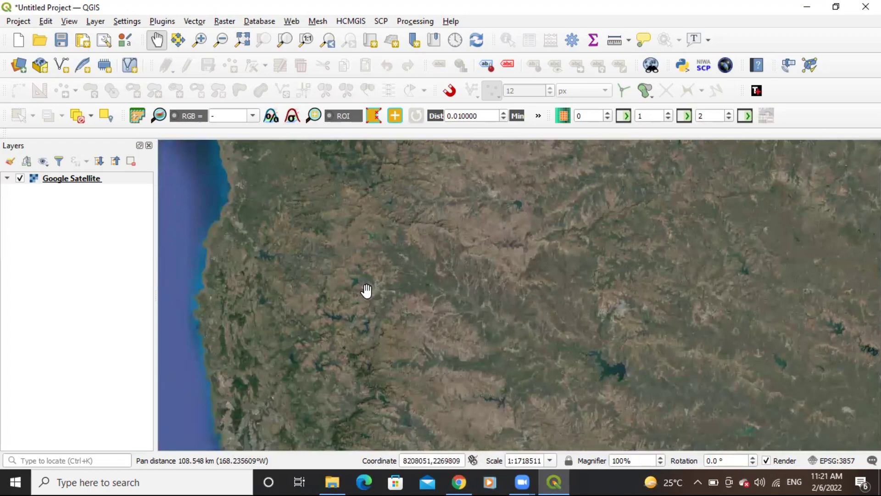
scroll(460, 280, "up", 5)
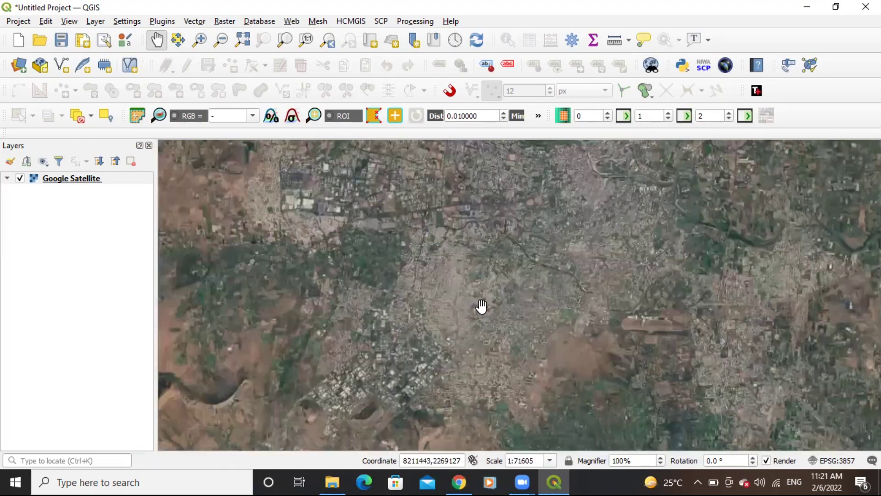
left_click_drag(480, 304, 475, 277)
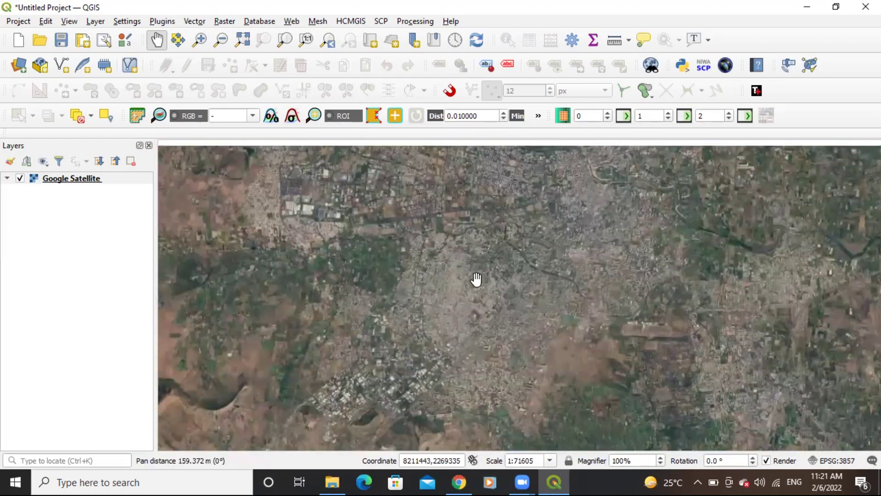
scroll(456, 218, "up", 4)
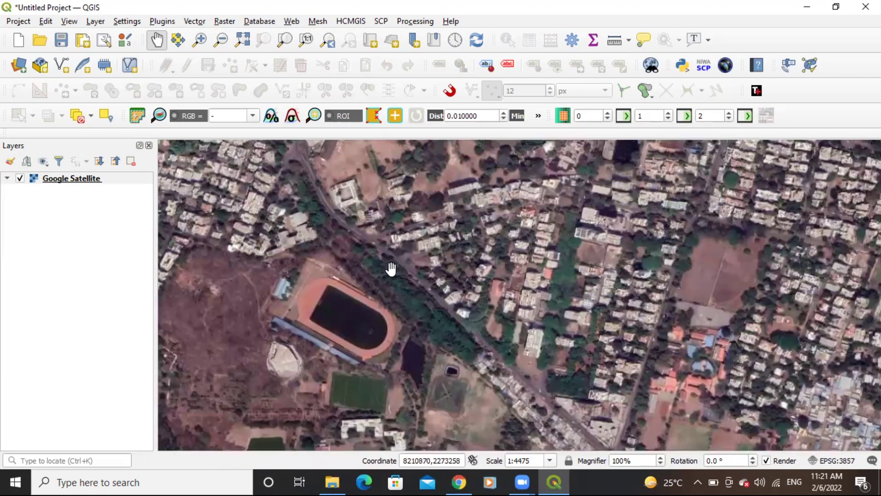
- Examine the city's built-up area, the winding river along its northern edge and the surrounding farmland on the satellite imagery
scroll(391, 269, "down", 2)
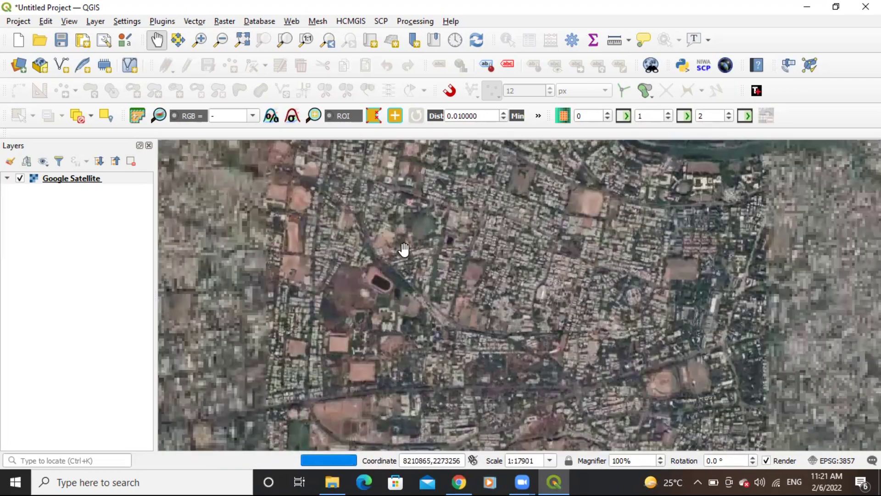
left_click_drag(467, 342, 469, 349)
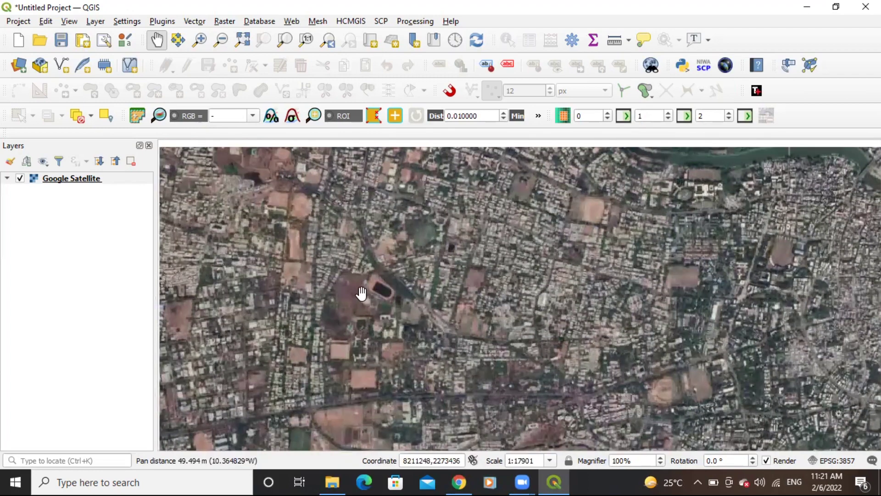
left_click_drag(361, 294, 358, 289)
left_click_drag(493, 346, 432, 275)
left_click_drag(415, 243, 501, 354)
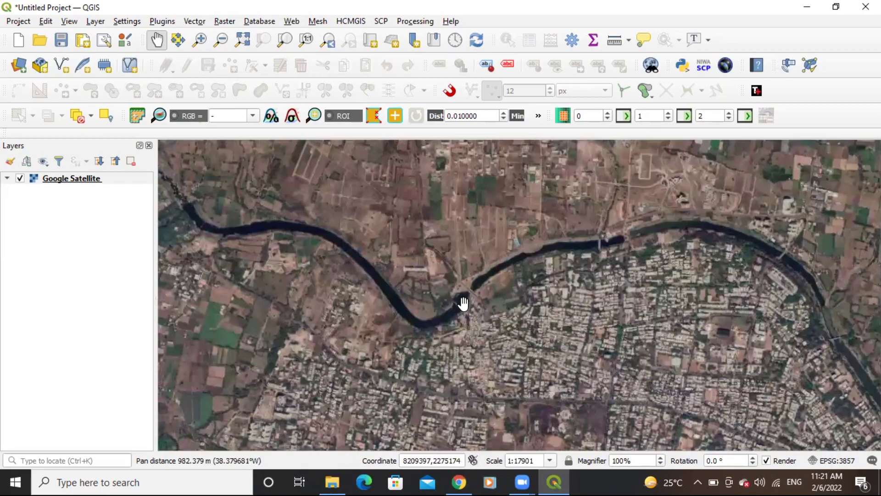
scroll(462, 300, "down", 2)
left_click_drag(493, 399, 422, 244)
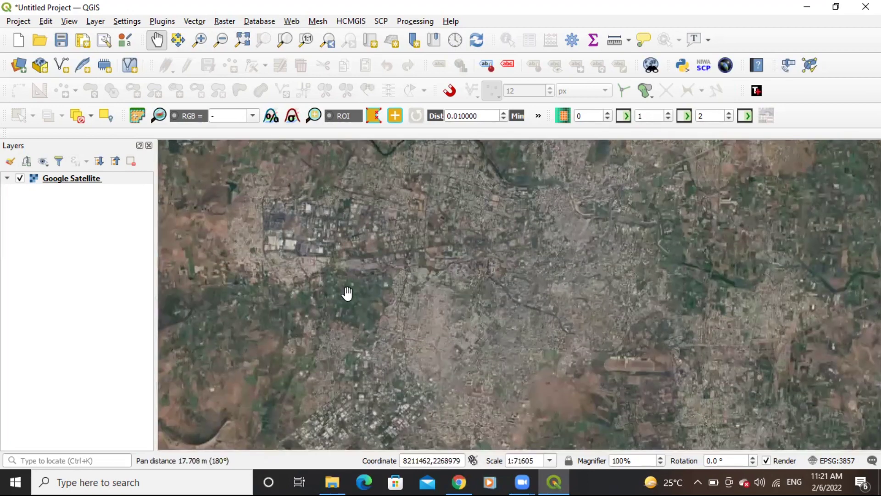
left_click_drag(346, 293, 227, 137)
left_click_drag(317, 290, 454, 397)
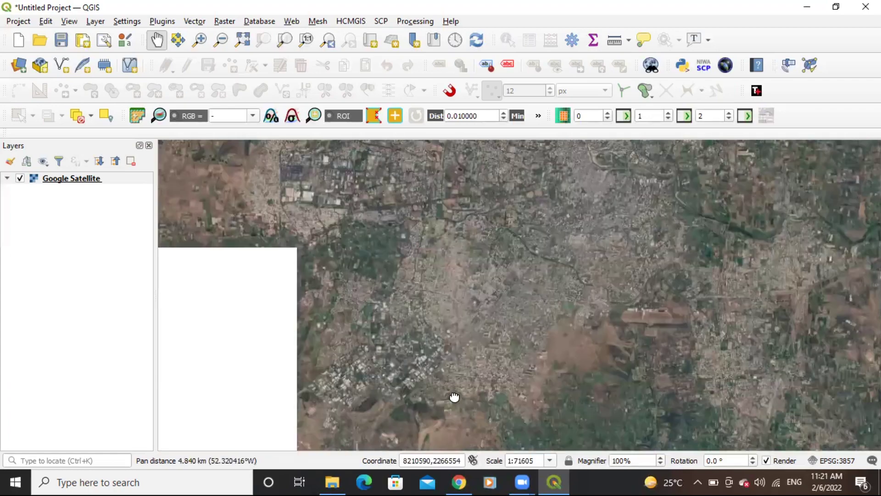
left_click_drag(433, 221, 435, 304)
scroll(435, 263, "up", 1)
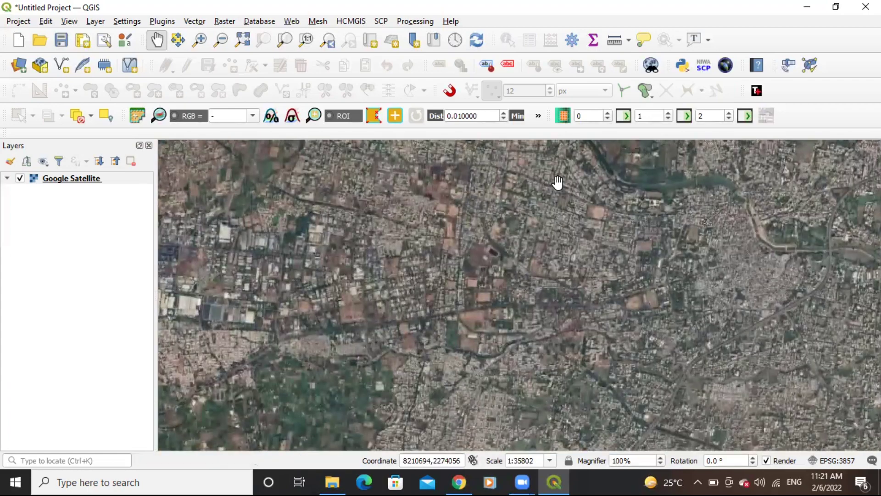
left_click(422, 328)
left_click_drag(422, 328, 441, 369)
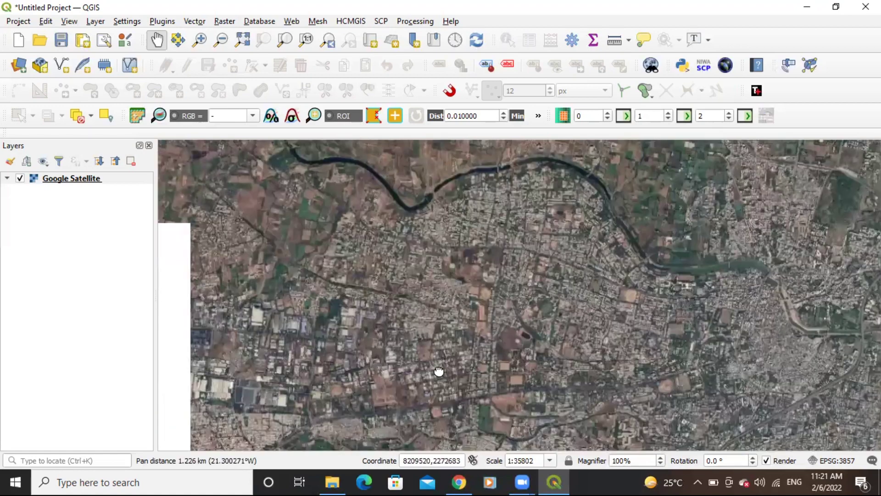
left_click_drag(393, 256, 383, 230)
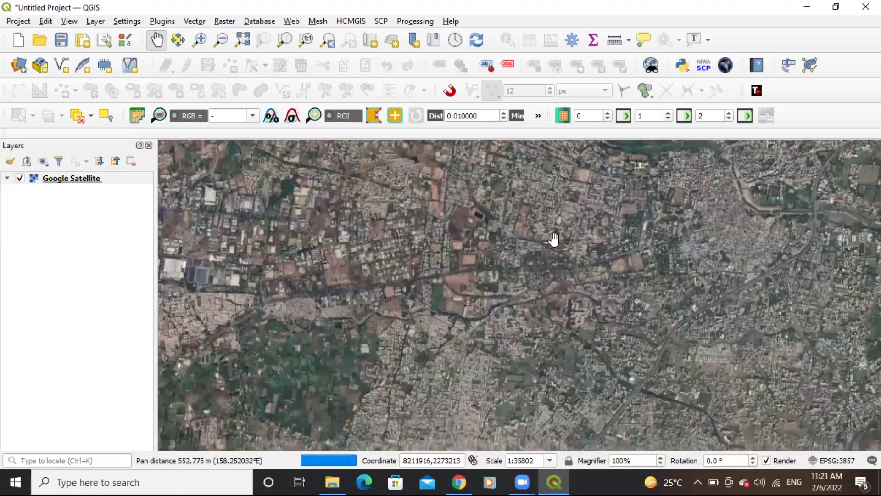
left_click_drag(428, 260, 448, 287)
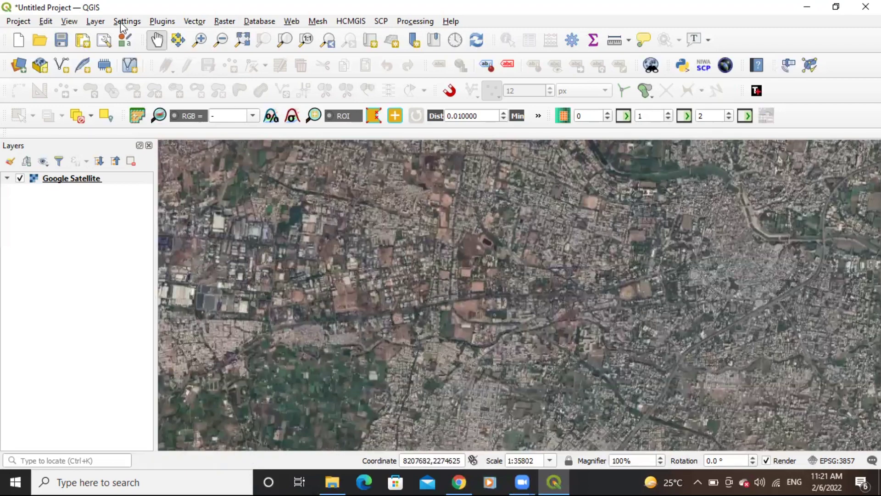
- Start a new shapefile layer and create a folder named "geeogle satellite" on Local Disk (D:) as its save location
left_click(95, 21)
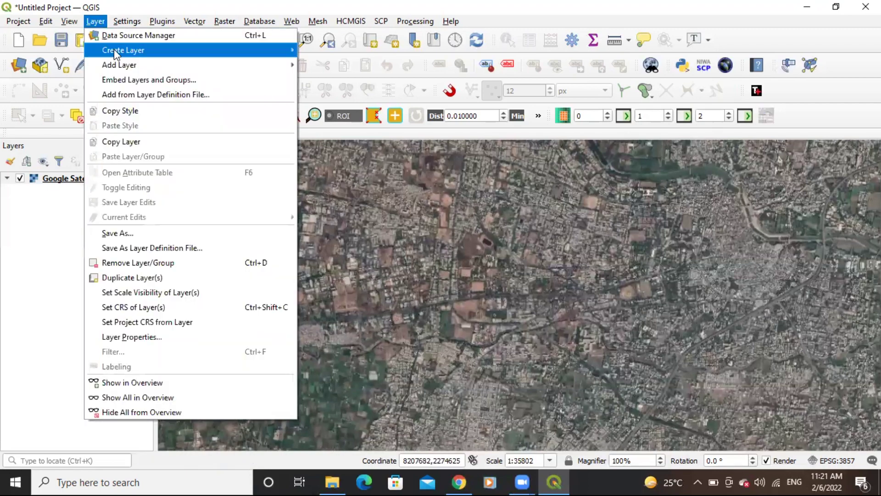
mouse_move(114, 50)
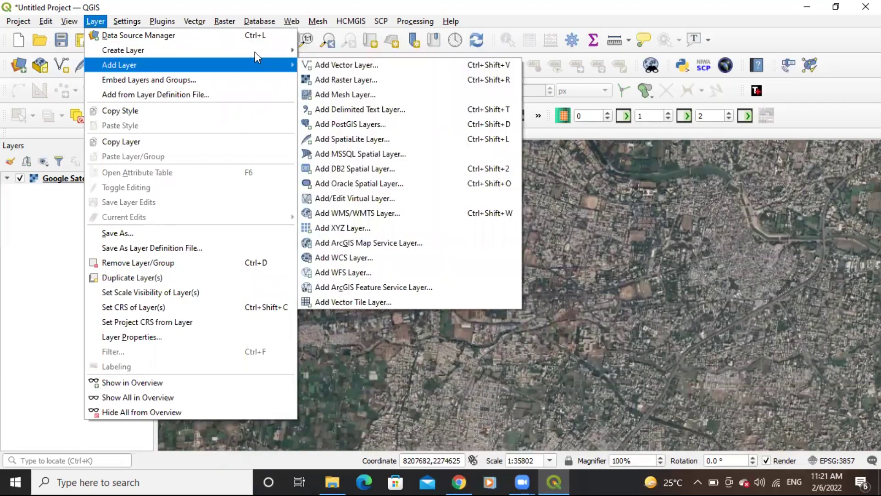
left_click(335, 68)
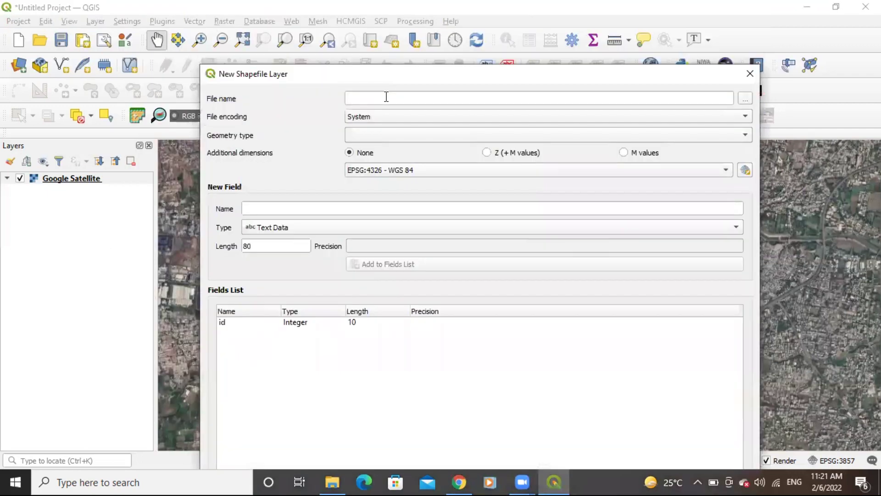
left_click(387, 97)
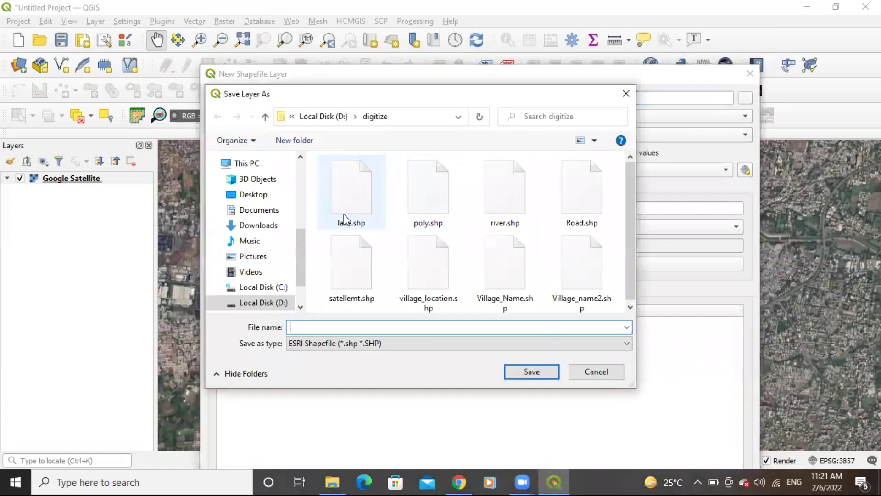
left_click(265, 117)
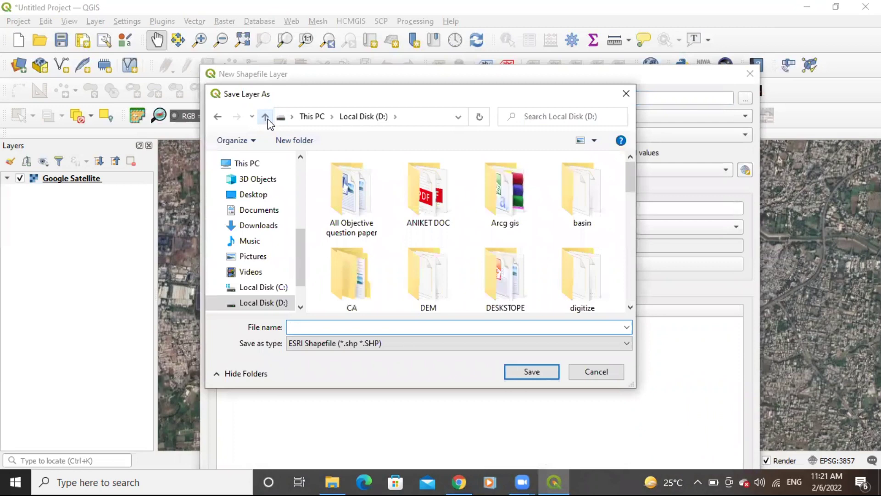
left_click(294, 141)
type("g")
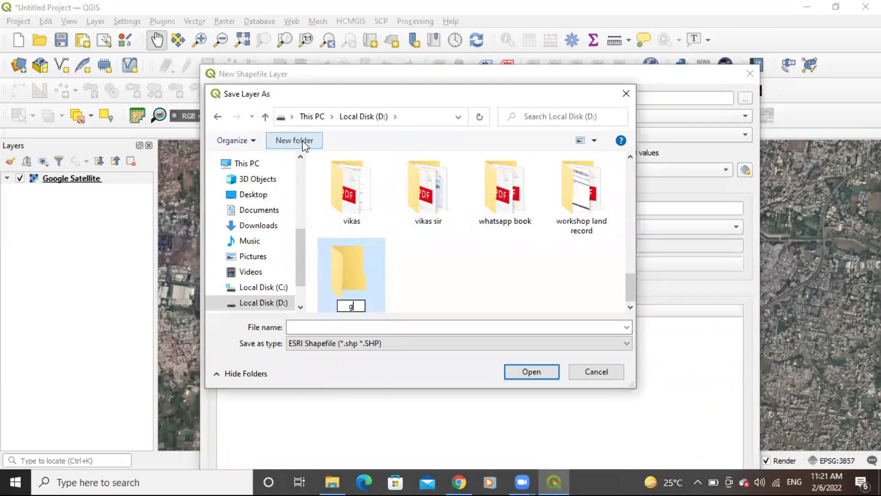
type("eeogle")
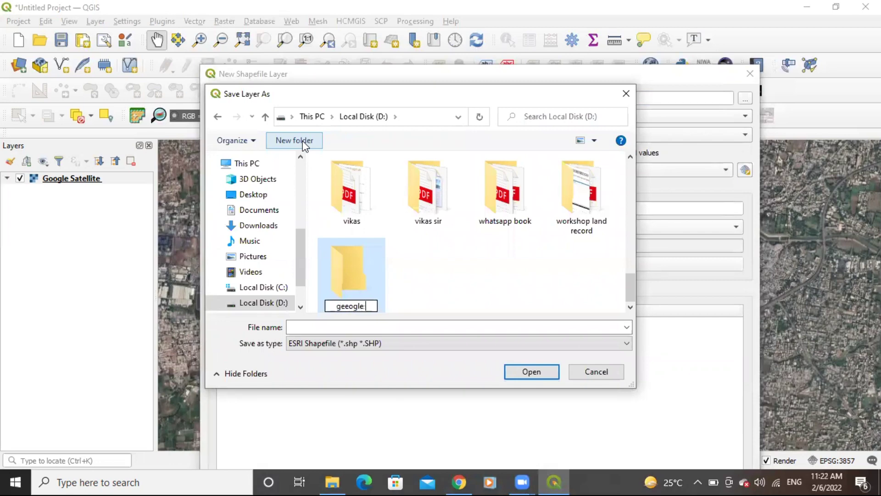
type(" satellite")
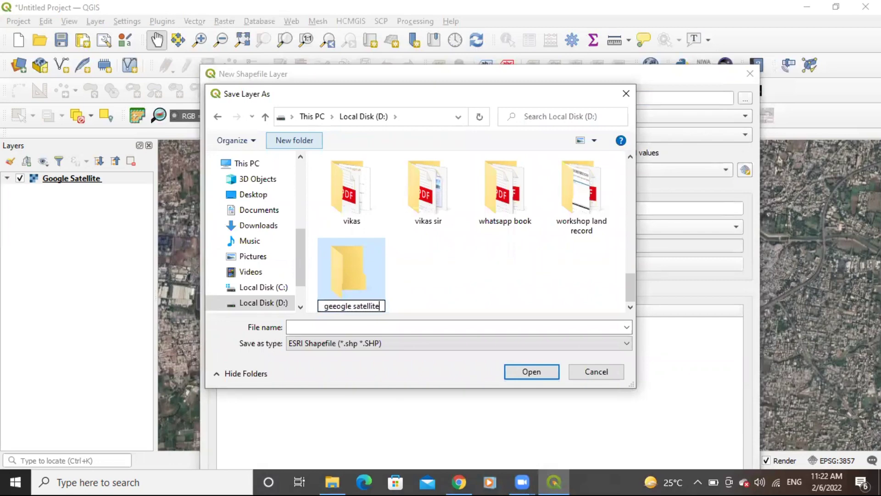
left_click(349, 270)
double_click(351, 269)
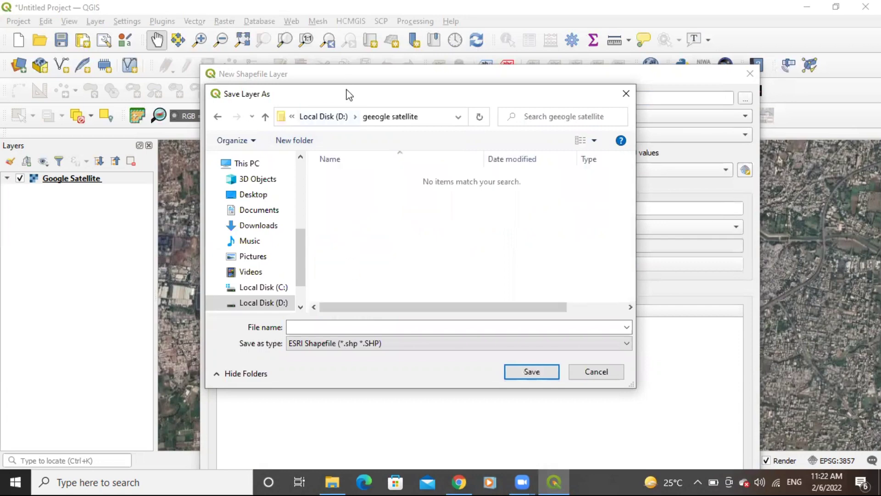
- Name the shapefile GE in the "geeogle satellite" folder and set its geometry type to Polygon
left_click(433, 389)
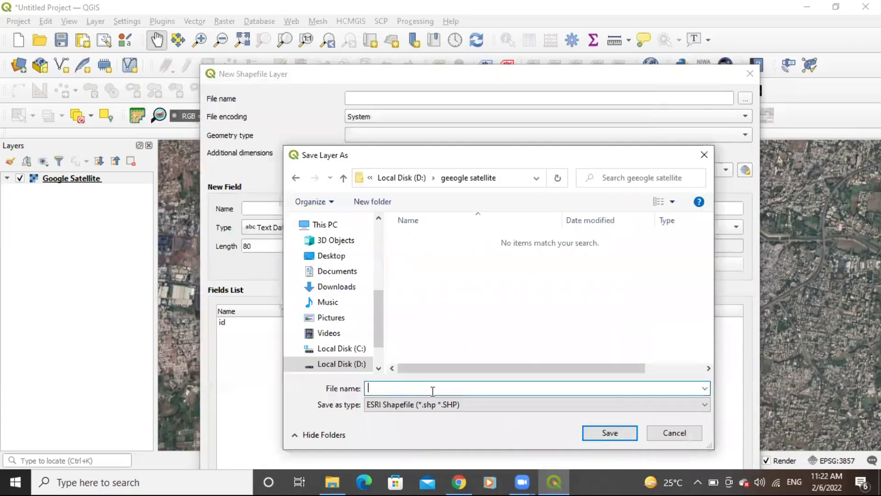
type("GE")
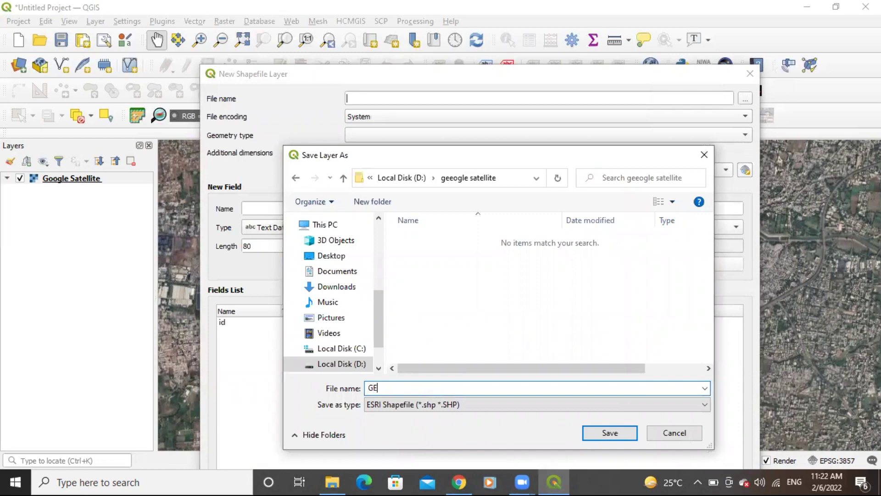
left_click(605, 434)
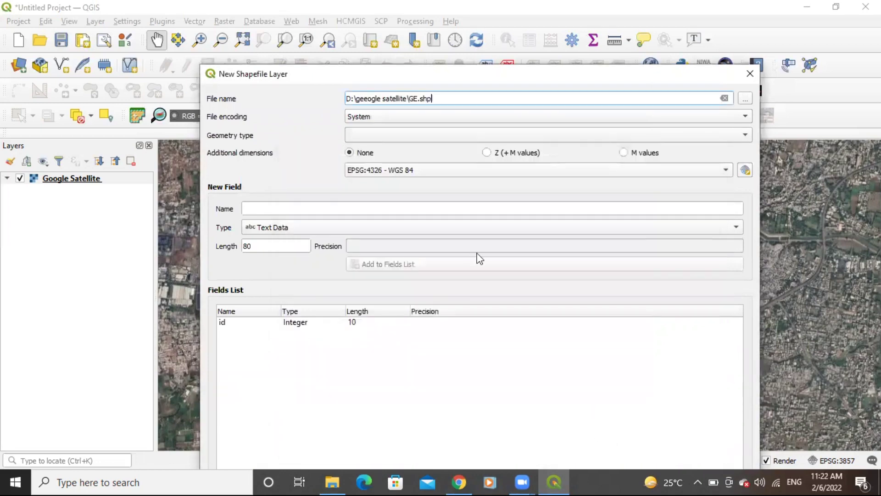
left_click(388, 135)
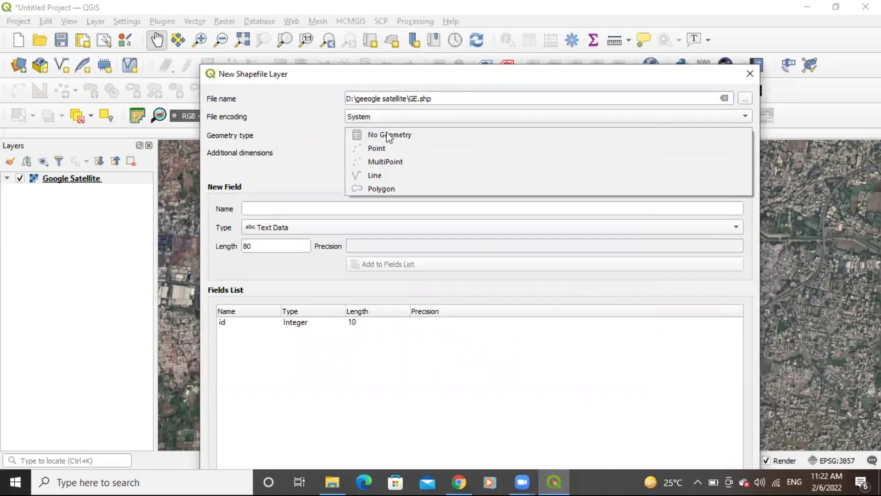
left_click(389, 188)
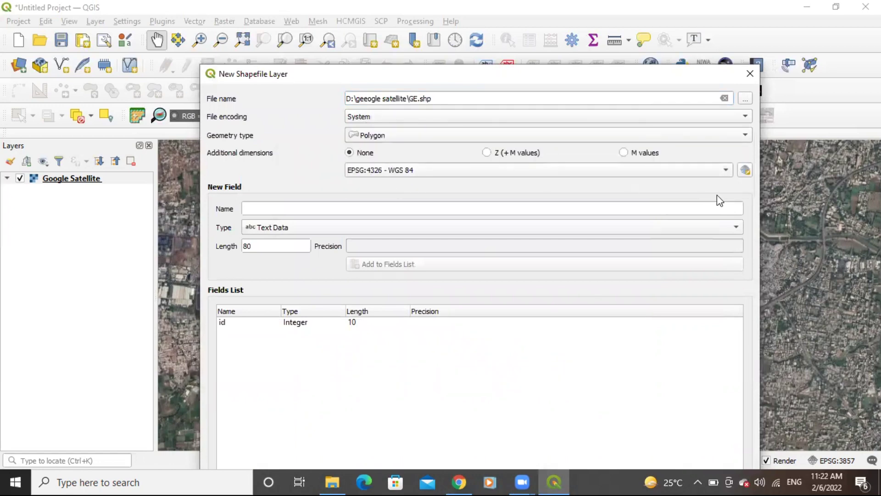
- Set the new layer's coordinate reference system to WGS 84 / UTM zone 43N (EPSG:32643), filtering the list by "utm zone 43"
left_click(728, 170)
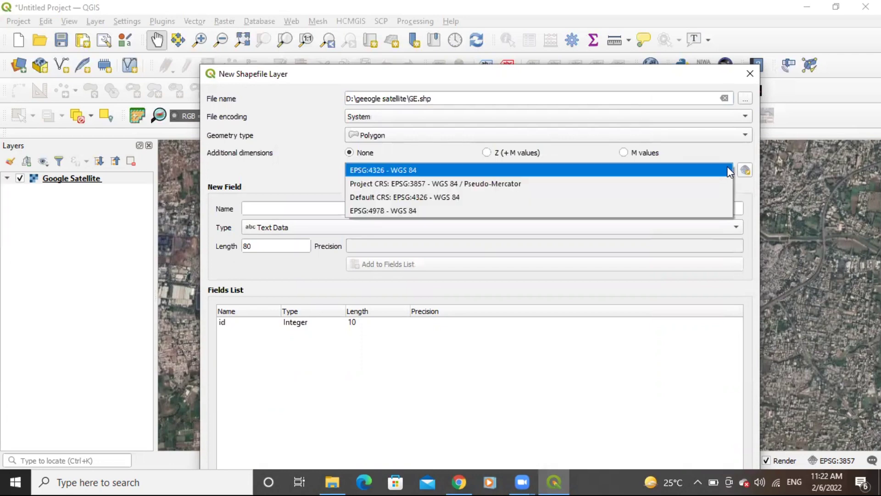
left_click(745, 170)
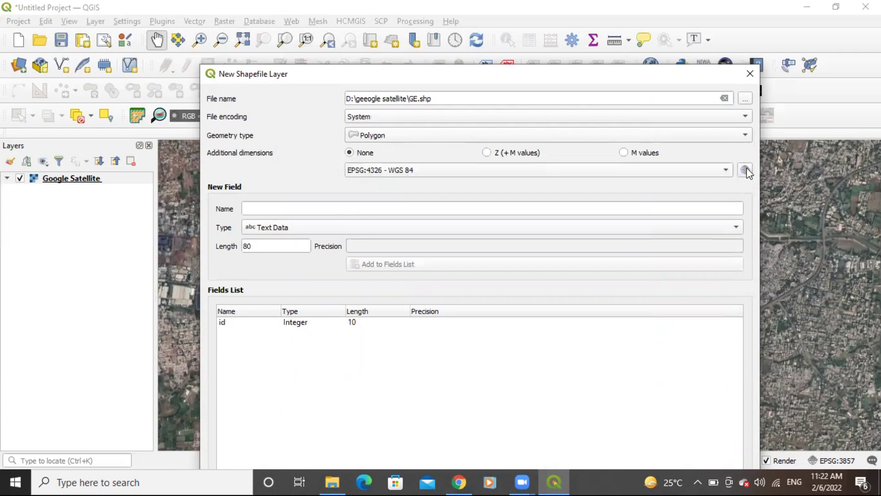
left_click(745, 171)
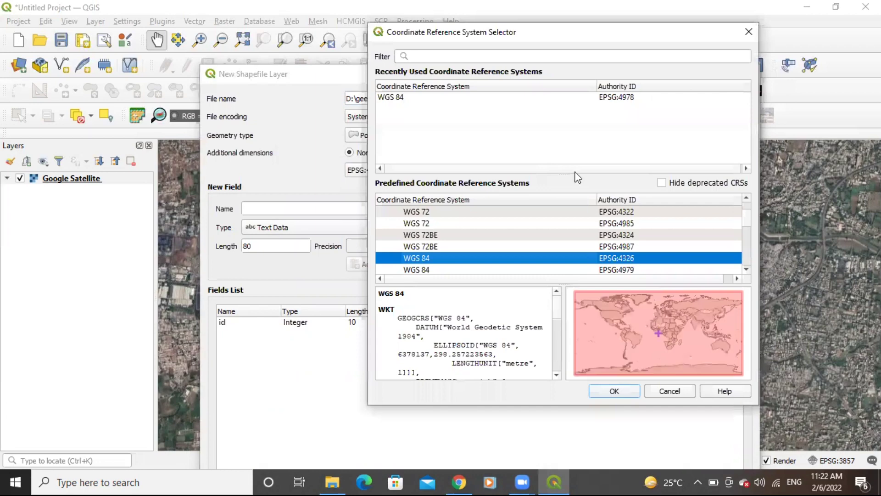
left_click(444, 54)
type("u")
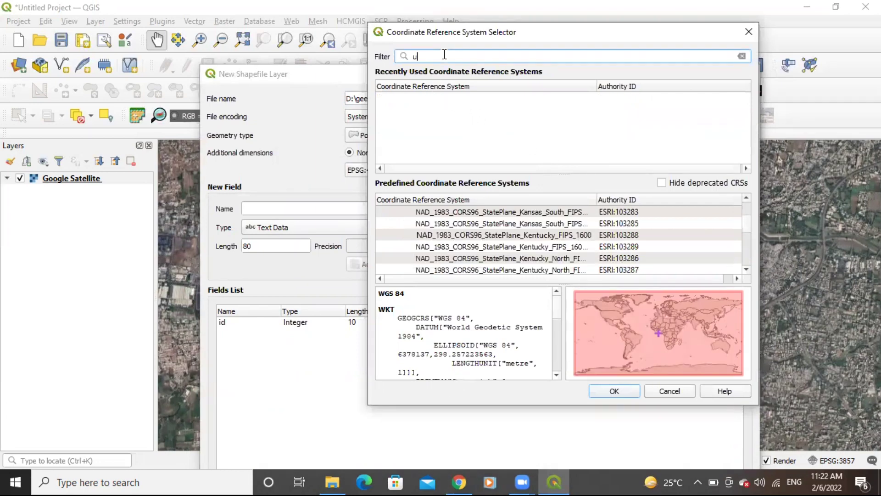
type("tm zo")
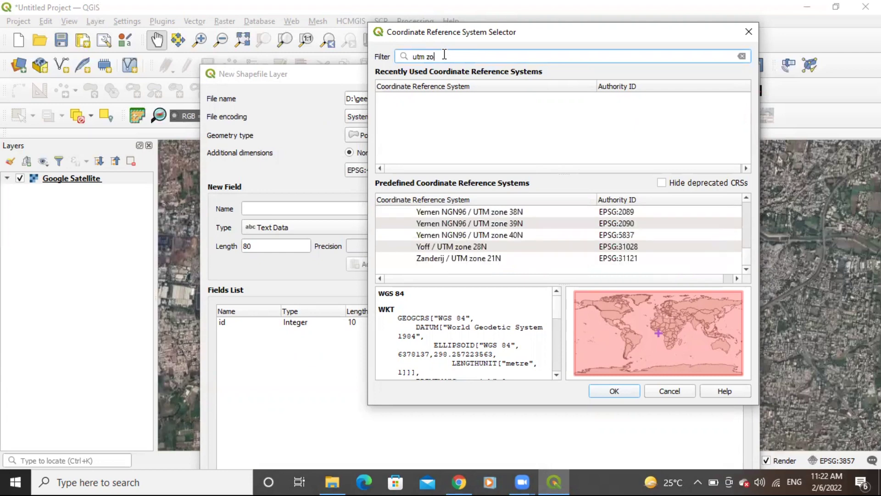
type("ne 43")
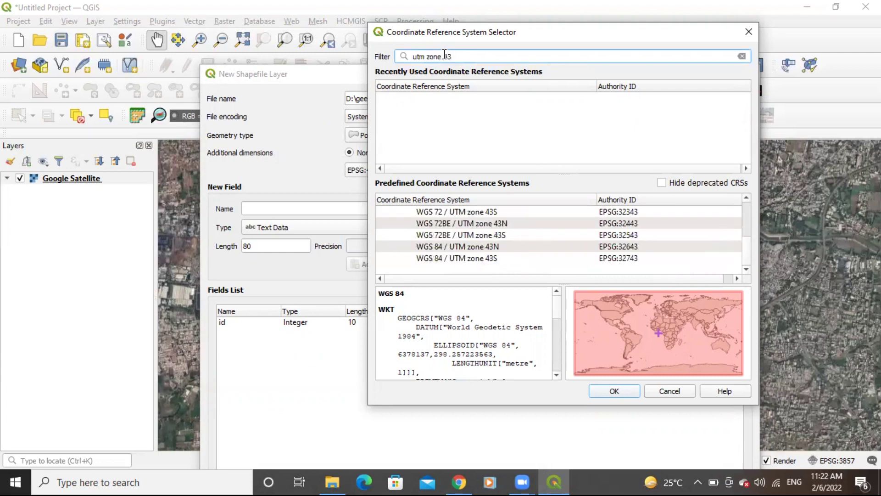
left_click(480, 248)
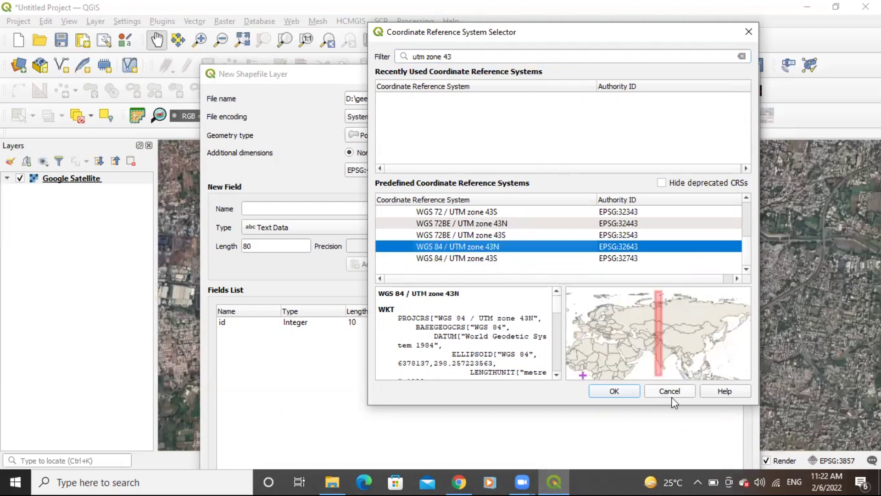
left_click(615, 390)
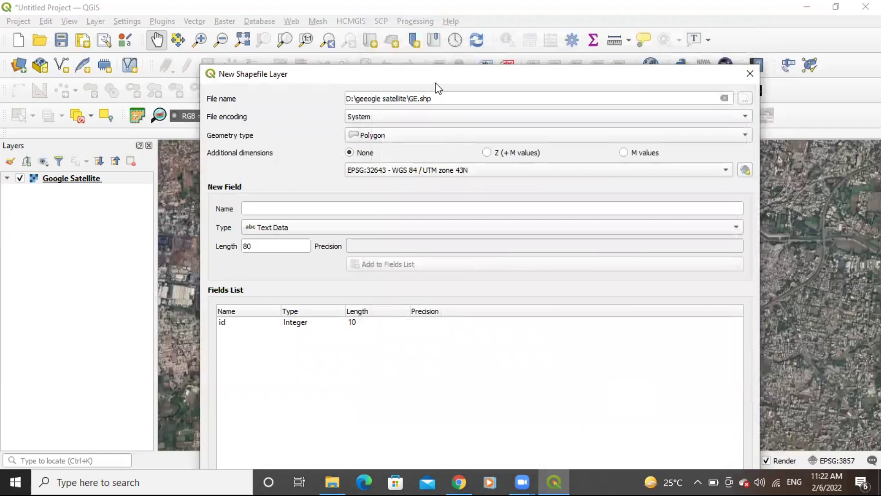
- Add a Text Data field named AOI to the new shapefile layer and remove the default id field
left_click_drag(429, 69, 393, 5)
left_click(259, 146)
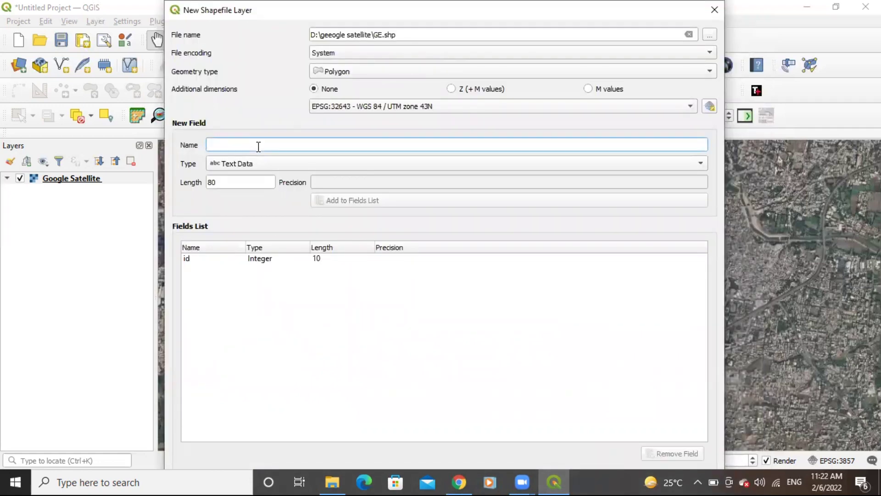
type("AOI")
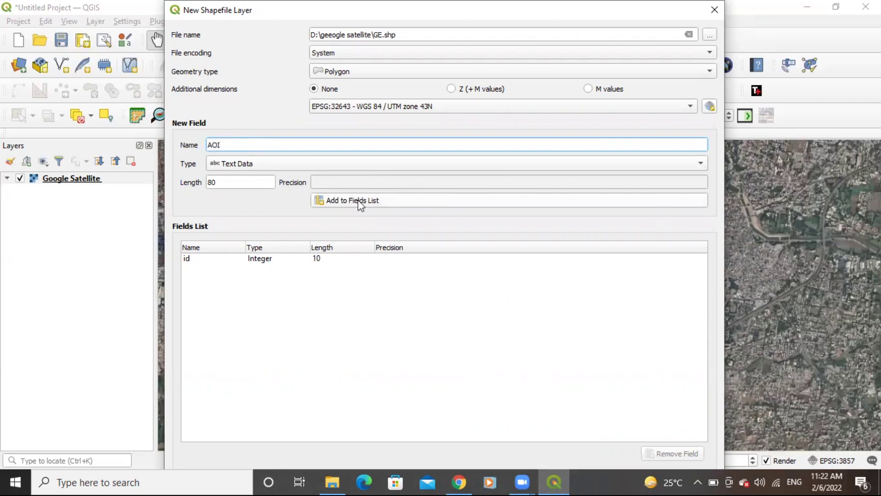
left_click(258, 163)
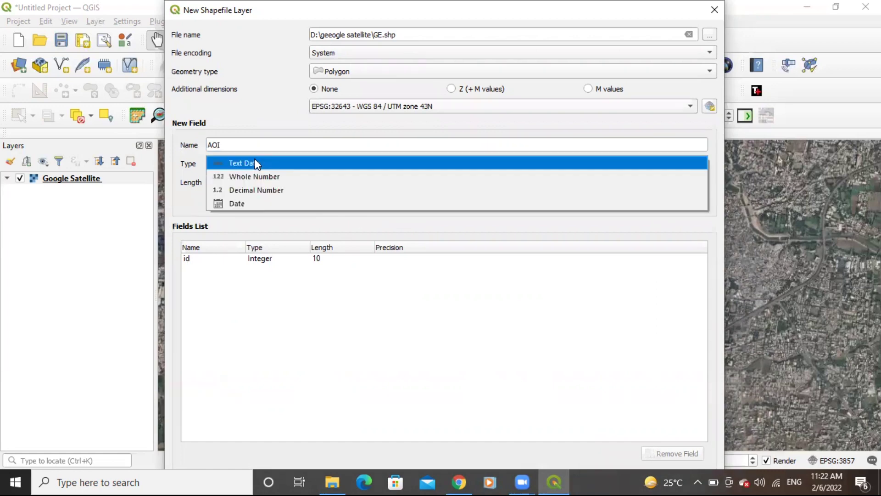
left_click(258, 164)
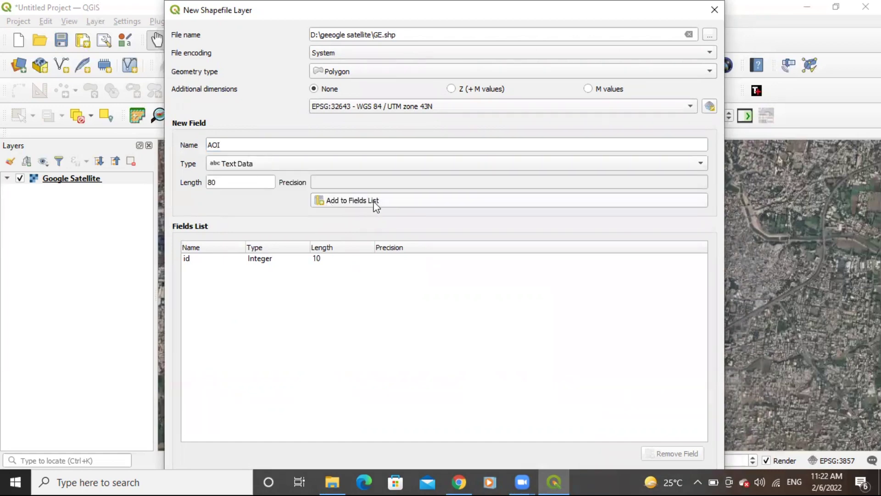
left_click(374, 202)
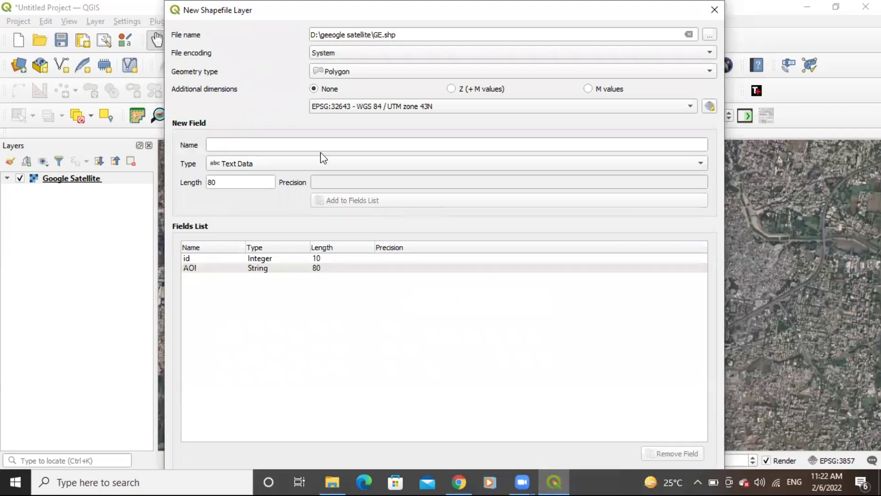
left_click(259, 260)
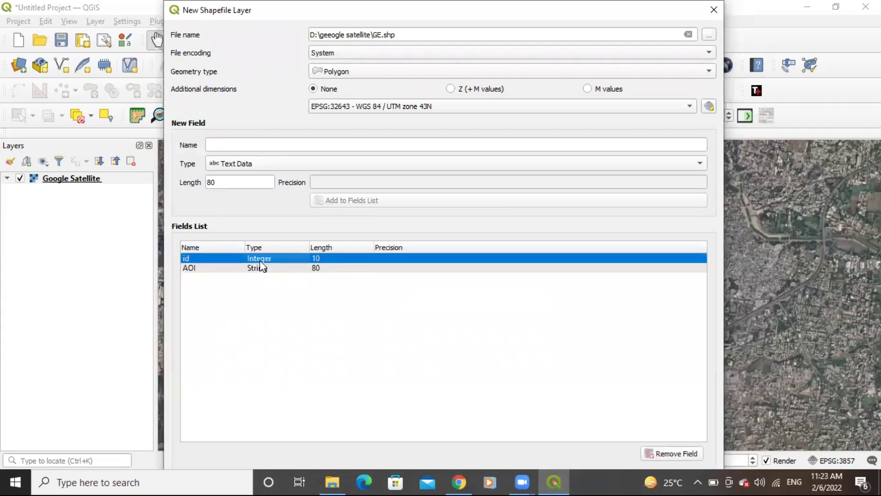
left_click(672, 455)
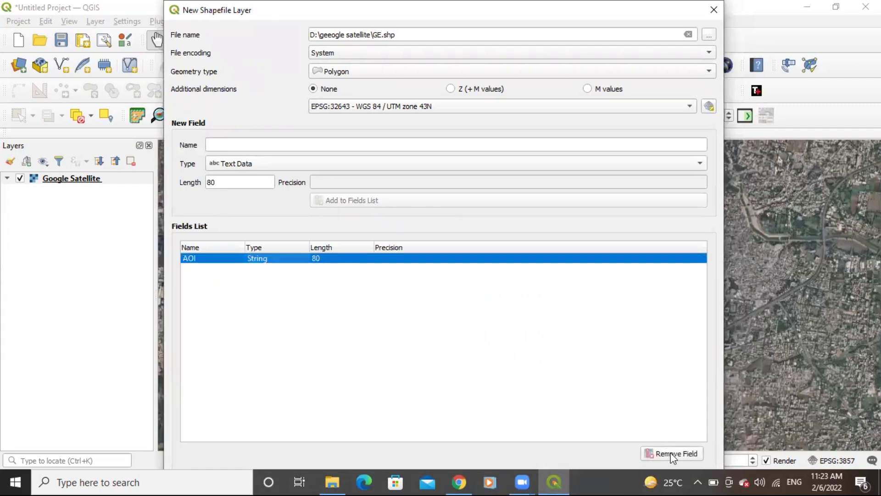
- Dock the Windows taskbar along the side of the screen to uncover the dialog's confirmation controls, and create the GE layer
left_click(605, 474)
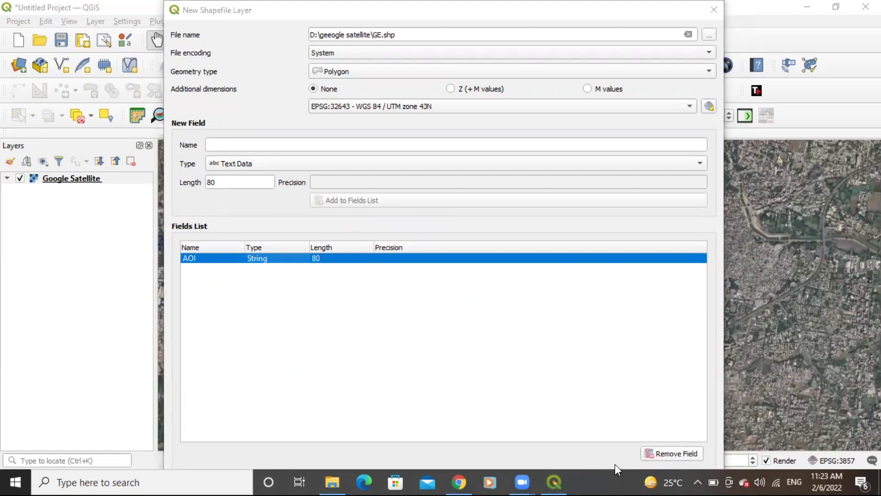
left_click_drag(615, 477, 863, 275)
left_click(579, 480)
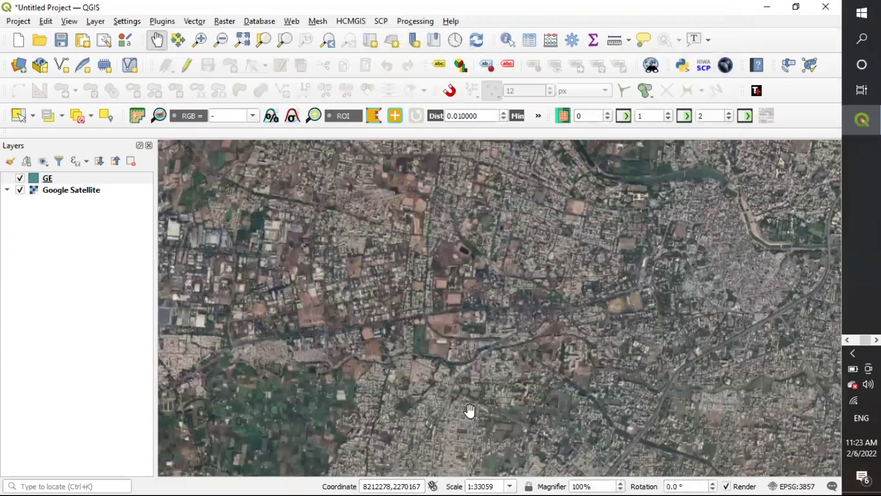
- Select the GE layer and frame the satellite imagery on the city area around the stadium with the running track
left_click(54, 181)
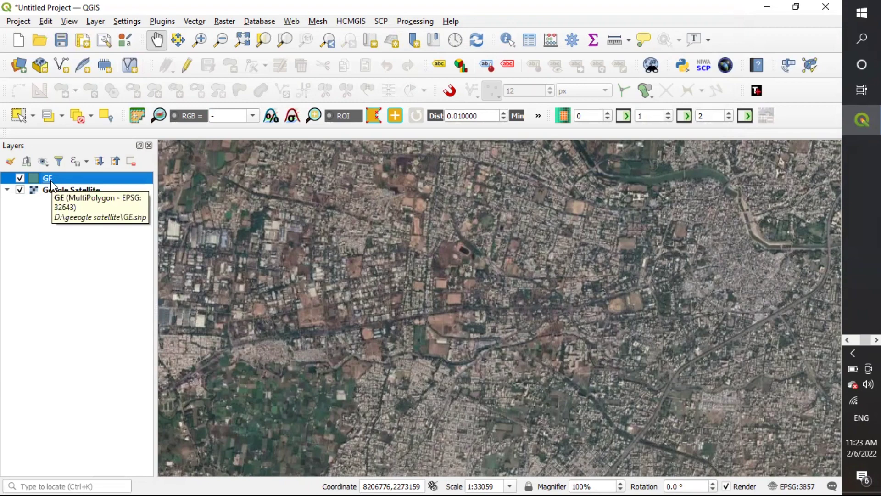
scroll(407, 308, "down", 1)
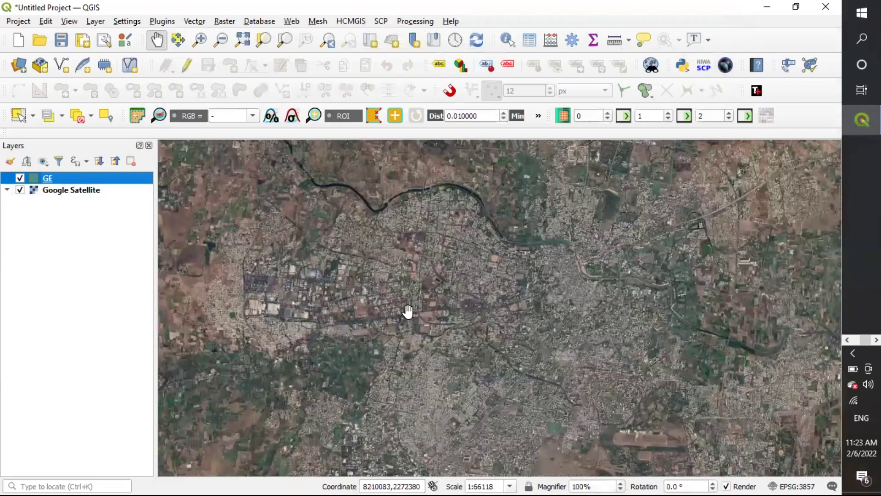
scroll(433, 275, "down", 1)
left_click(431, 248)
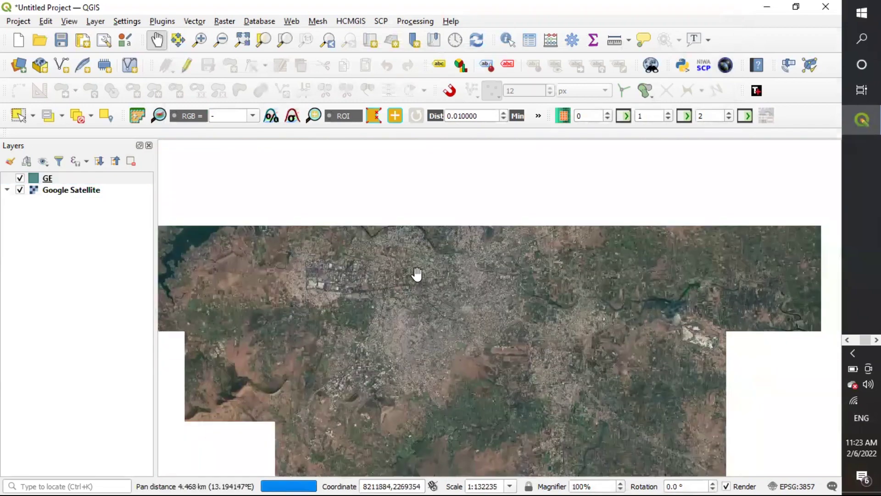
scroll(416, 274, "up", 3)
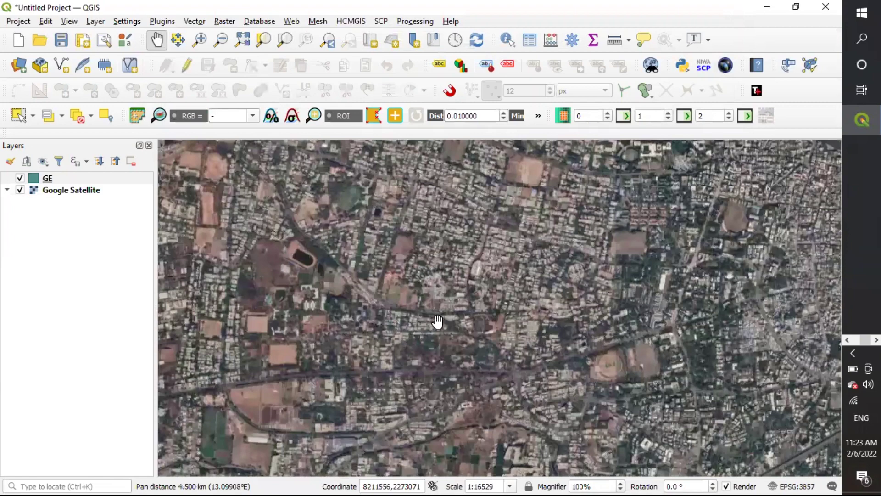
- Enable editing on the GE layer and digitize a roughly rectangular four-corner polygon about 4.7 km by 3.5 km over the city and river
scroll(438, 317, "down", 1)
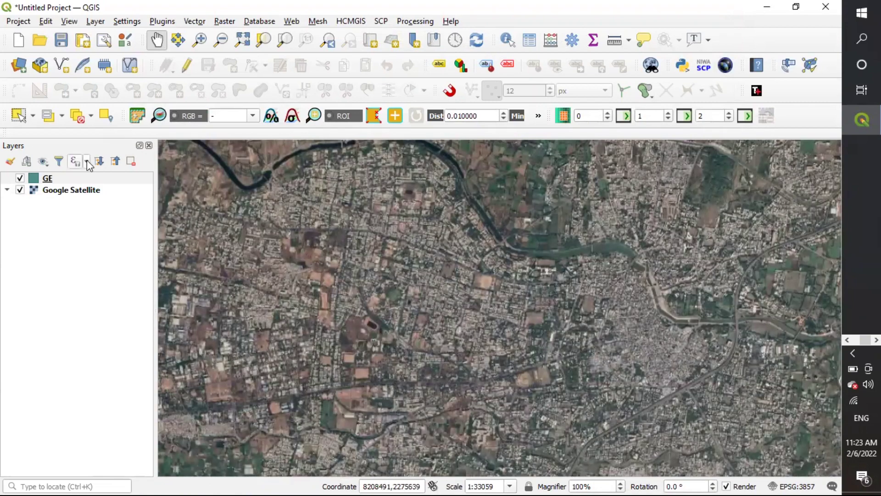
left_click(51, 181)
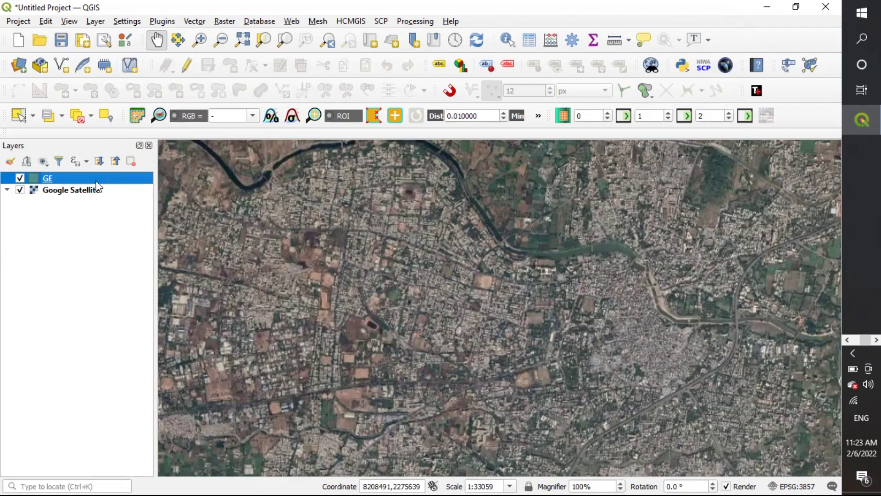
left_click(184, 67)
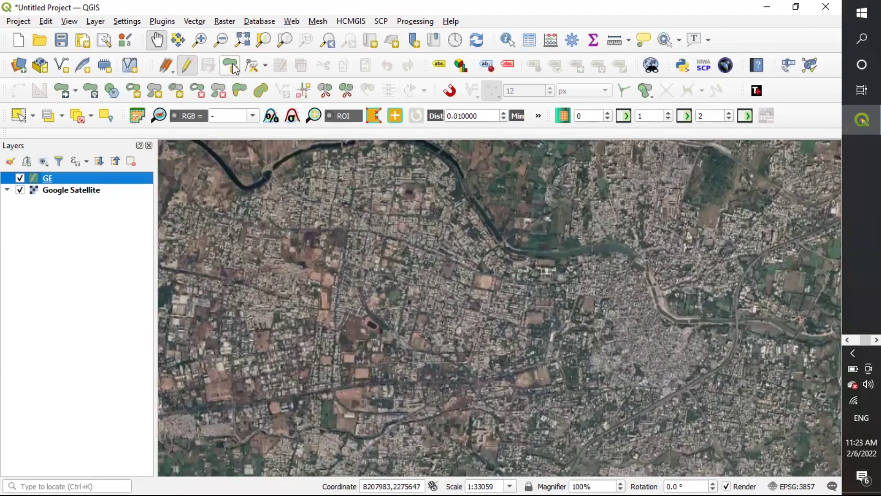
left_click(233, 67)
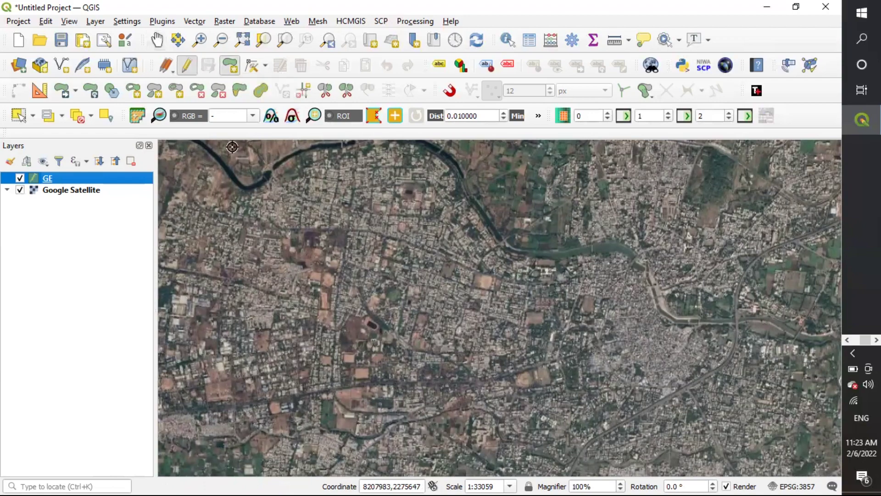
left_click(294, 189)
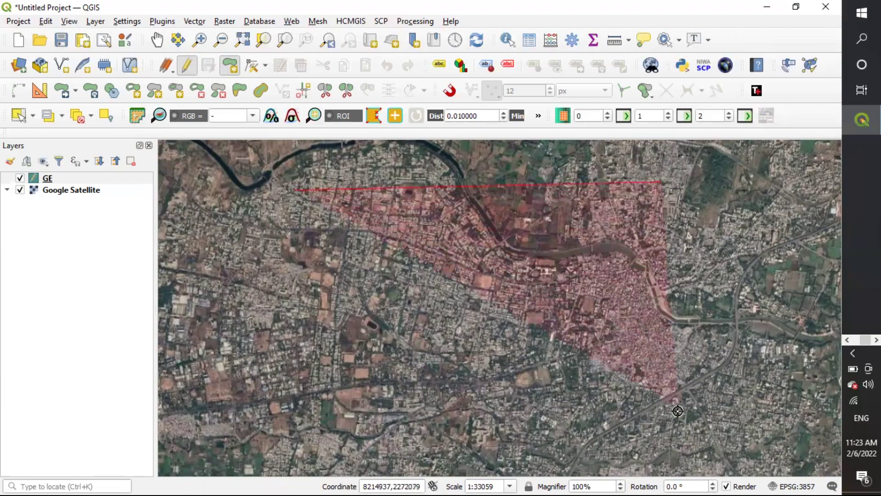
left_click(651, 453)
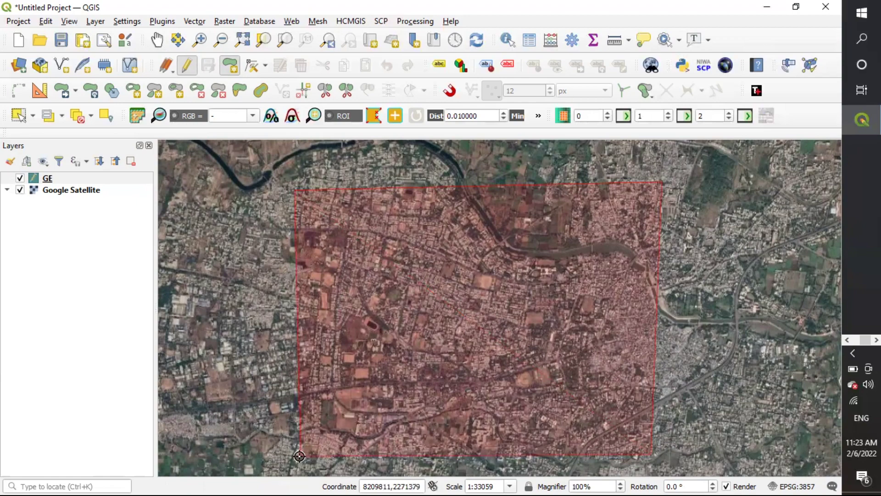
left_click(299, 456)
right_click(300, 456)
- Clear the NULL value of the new polygon's AOI attribute and accept the feature
left_click_drag(609, 220, 569, 206)
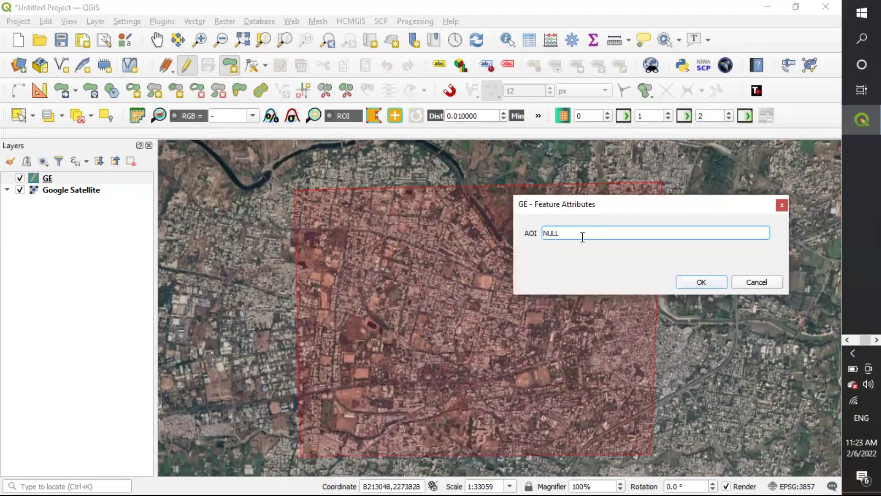
double_click(556, 233)
key("BackSpace")
left_click(697, 283)
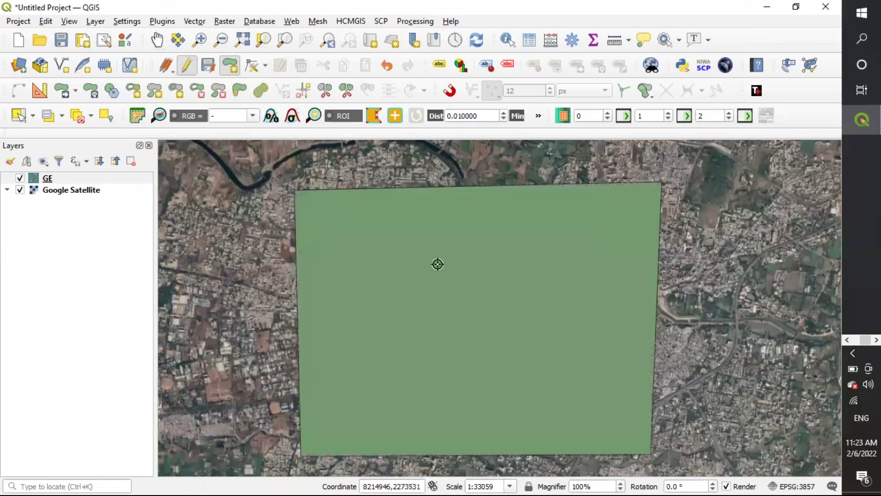
- Style the GE layer with the outline green symbol preset and apply it
left_click(49, 179)
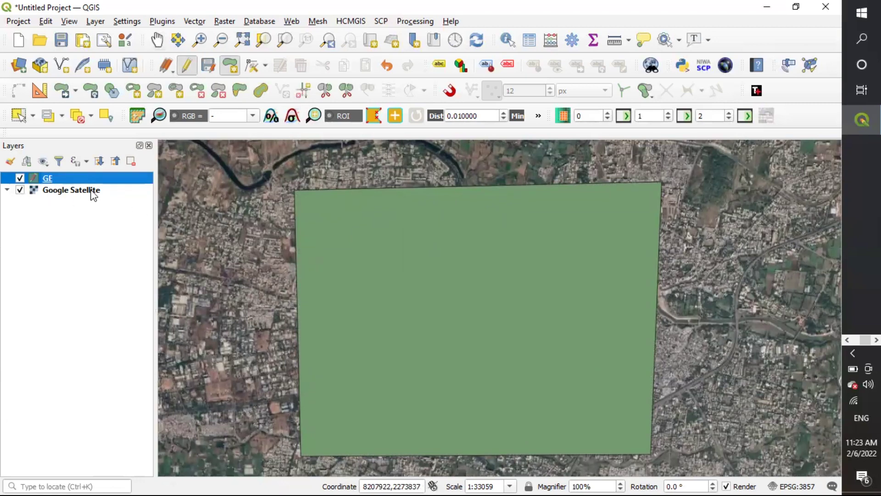
double_click(49, 179)
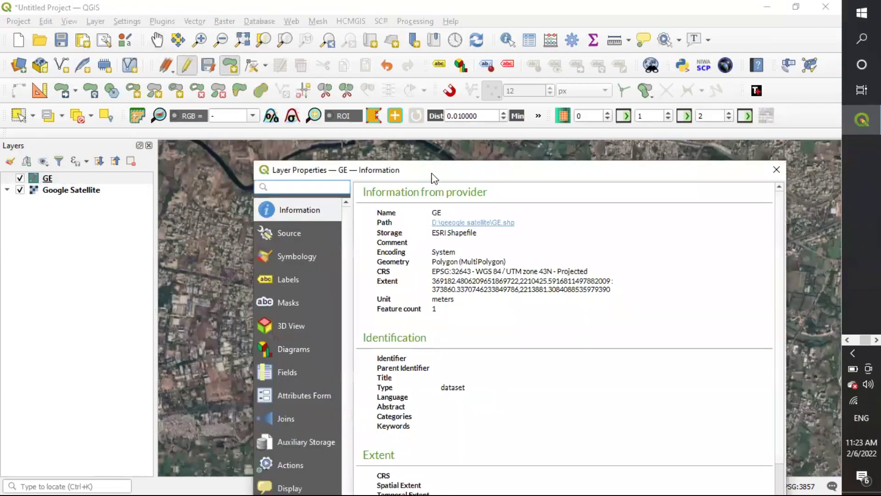
left_click_drag(420, 170, 369, 53)
left_click(250, 140)
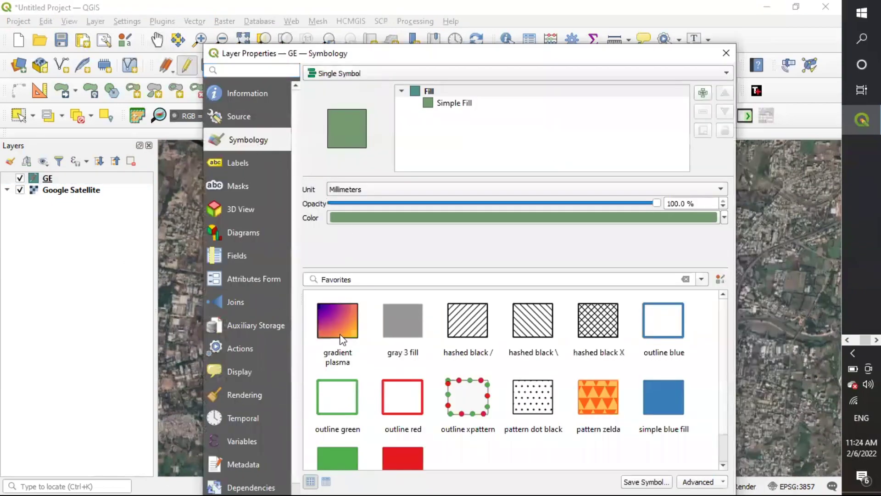
left_click(329, 389)
left_click_drag(423, 59, 309, 17)
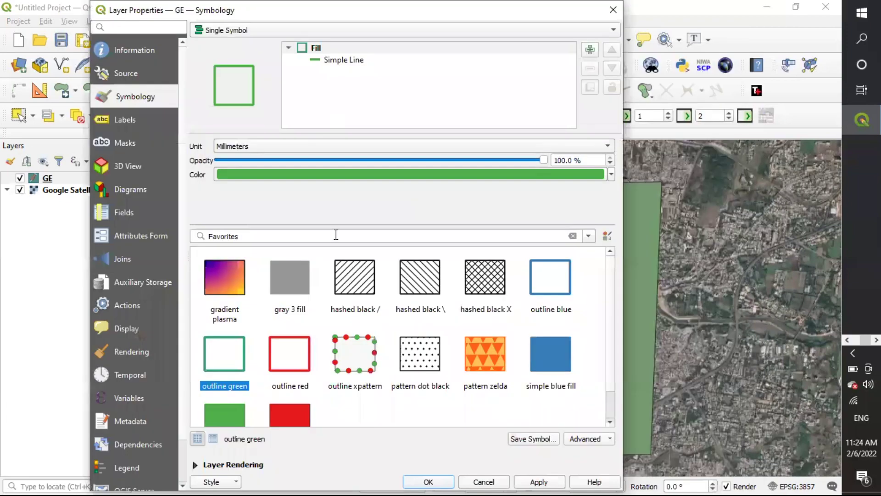
left_click(541, 478)
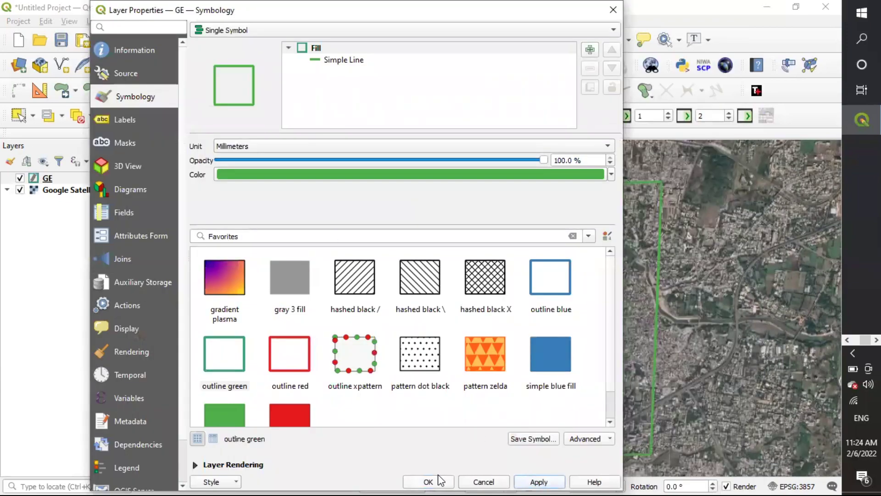
left_click(429, 482)
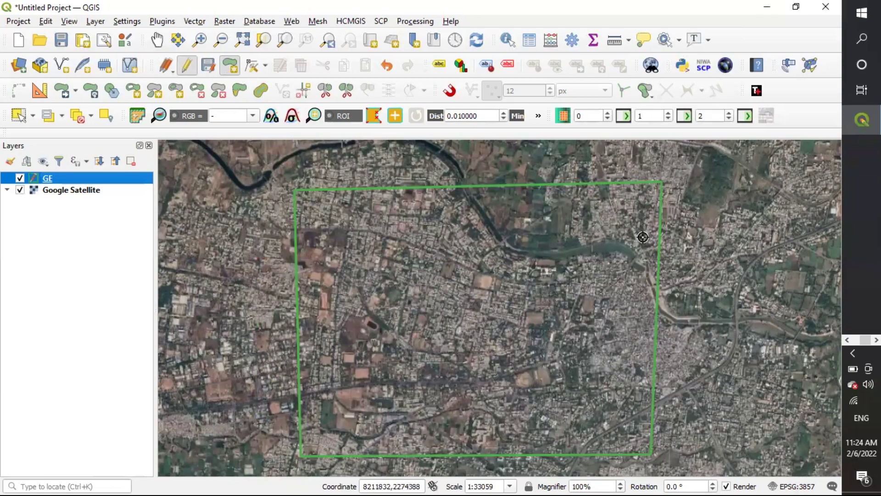
- Save the edits to the GE layer and end its editing session
left_click(208, 66)
left_click(186, 68)
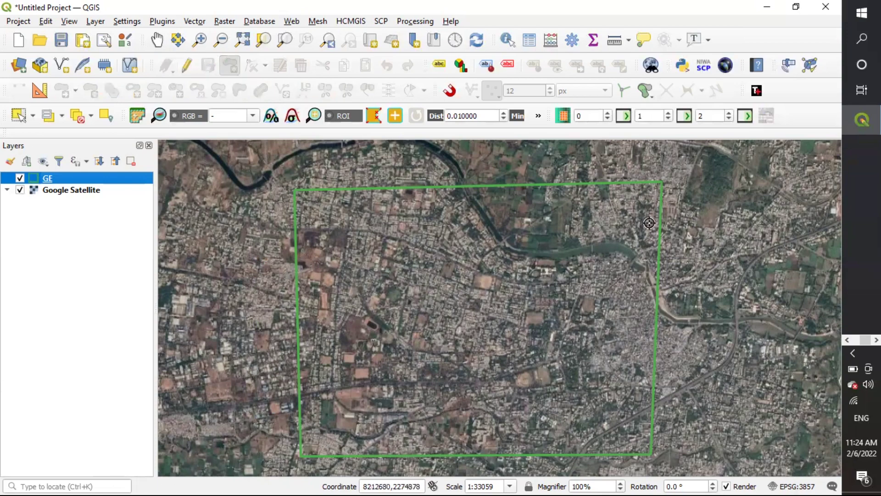
- Start exporting the Google Satellite layer as raw data in GeoTIFF format with VRT creation disabled
left_click(68, 190)
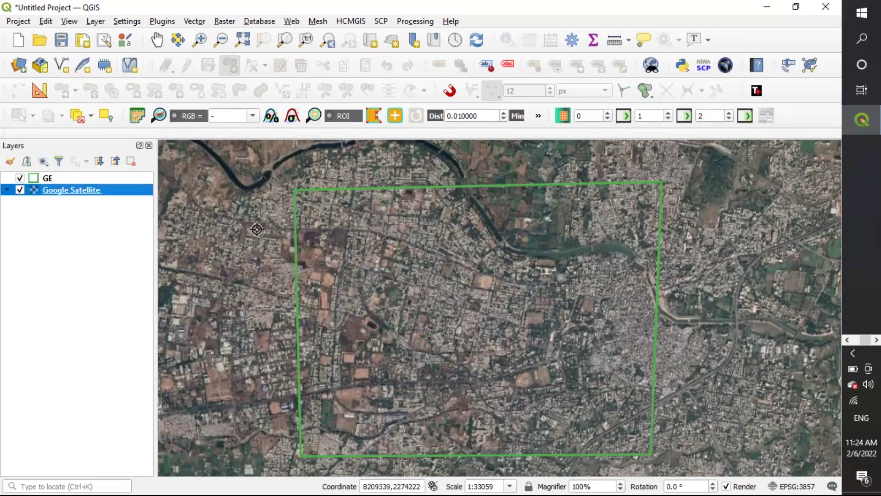
left_click(20, 190)
left_click(20, 190)
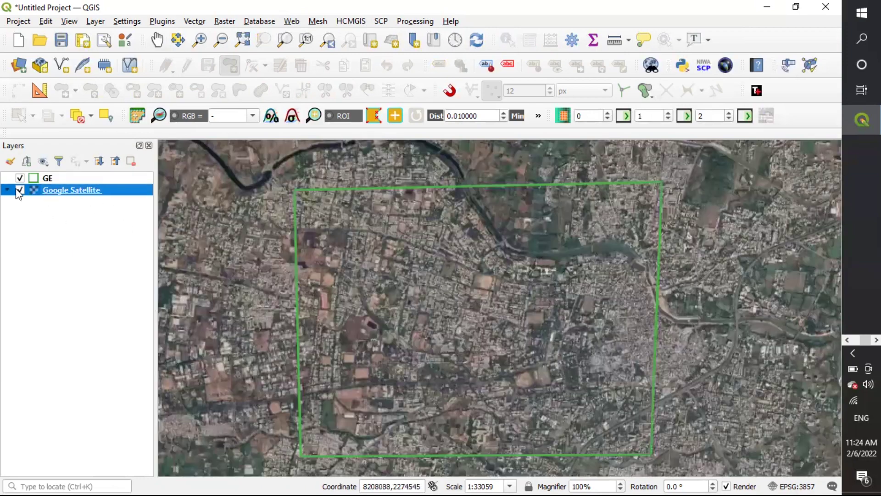
right_click(76, 196)
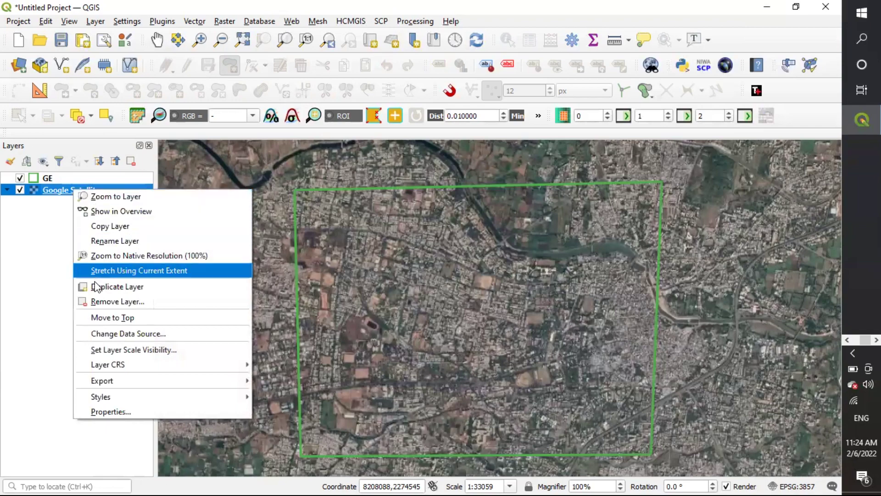
mouse_move(126, 377)
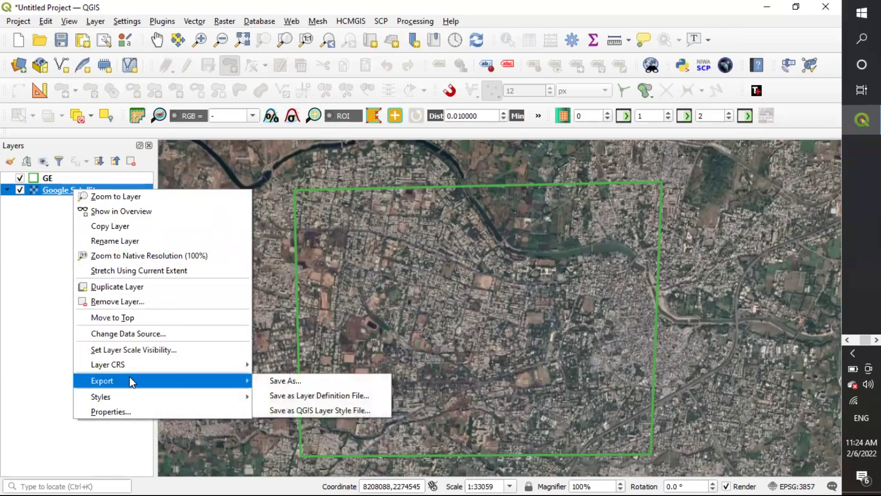
left_click(277, 382)
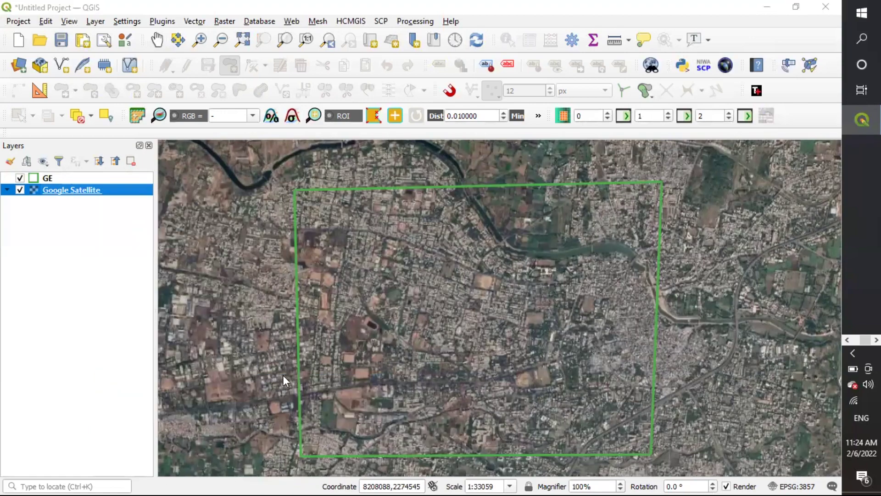
left_click_drag(417, 33, 249, 61)
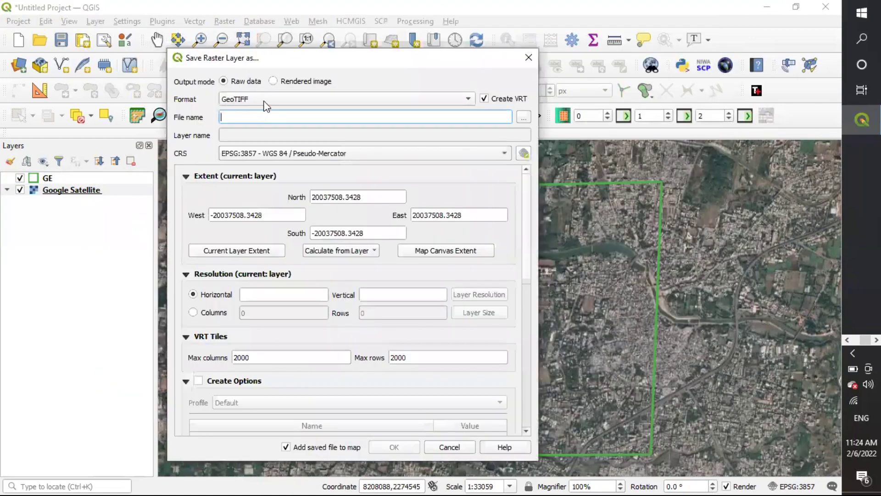
left_click(268, 94)
left_click(279, 7)
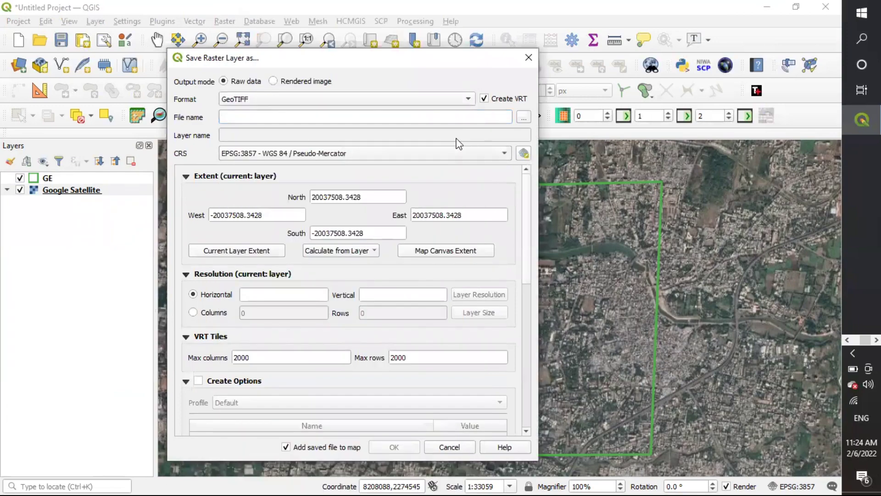
left_click(485, 99)
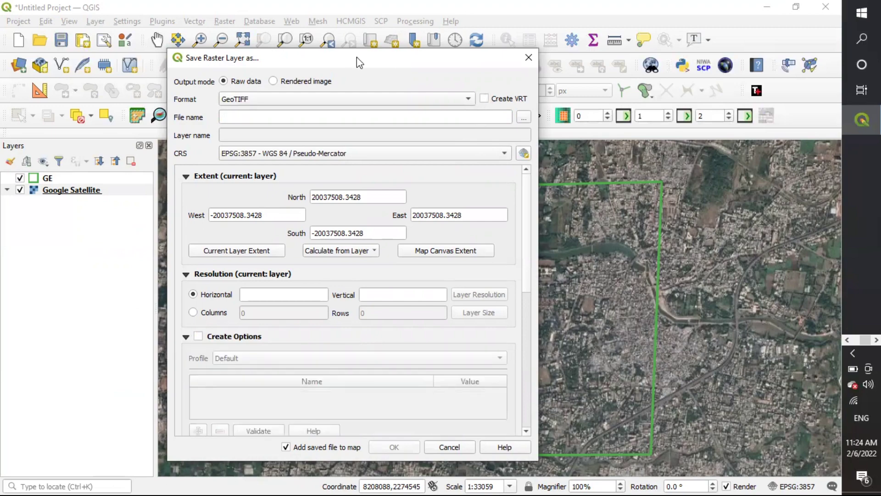
left_click_drag(357, 57, 392, 79)
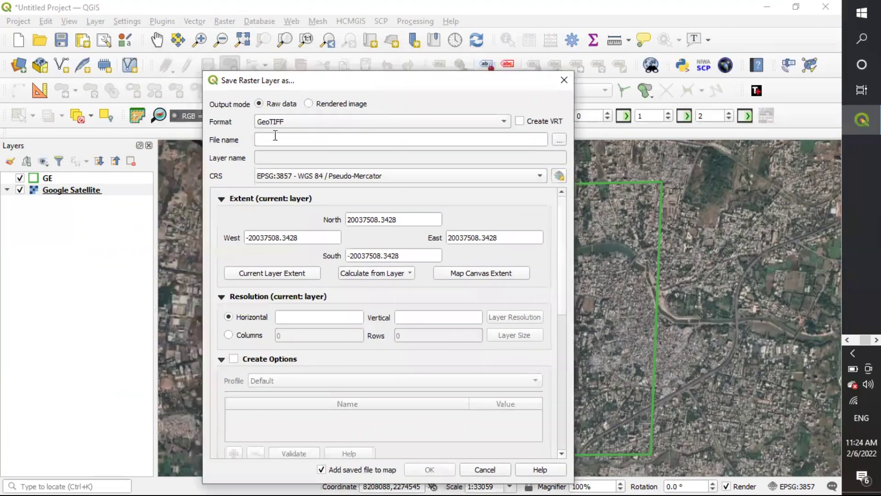
- Set the export's output file to AOI_GS in the geeogle satellite folder on drive D
left_click(558, 140)
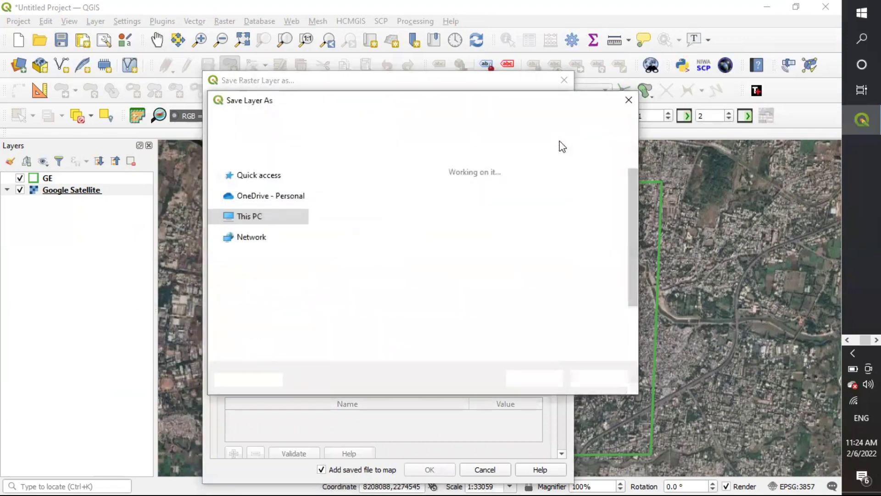
left_click(268, 123)
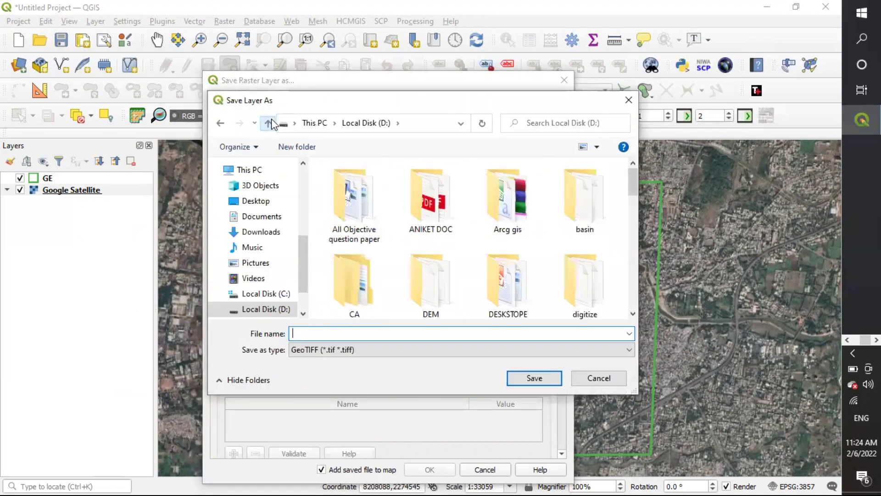
left_click(444, 185)
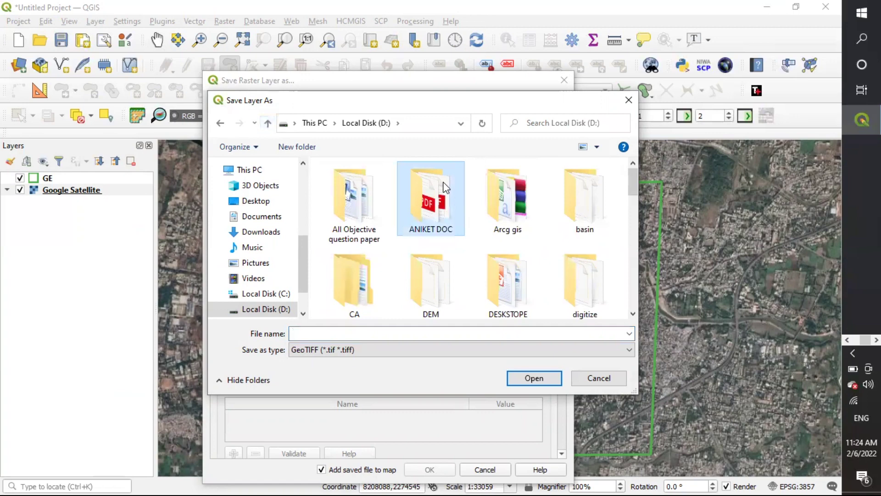
scroll(445, 186, "down", 2)
left_click(446, 187)
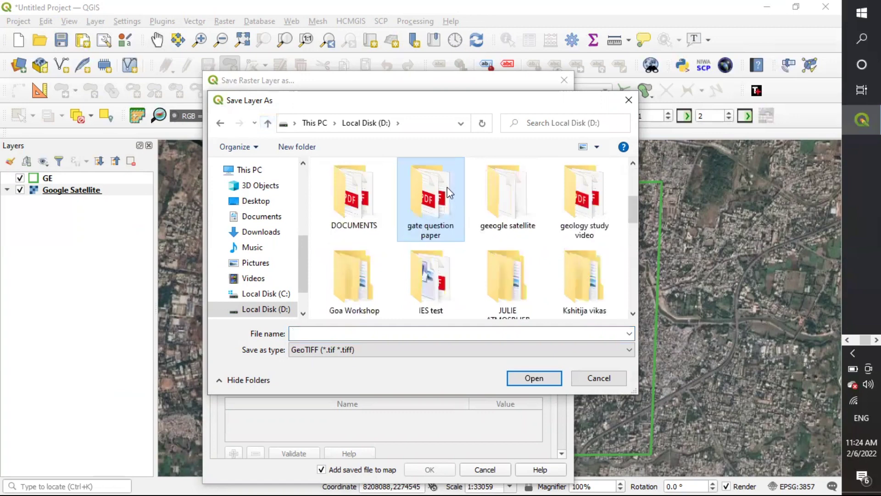
double_click(523, 217)
left_click(356, 332)
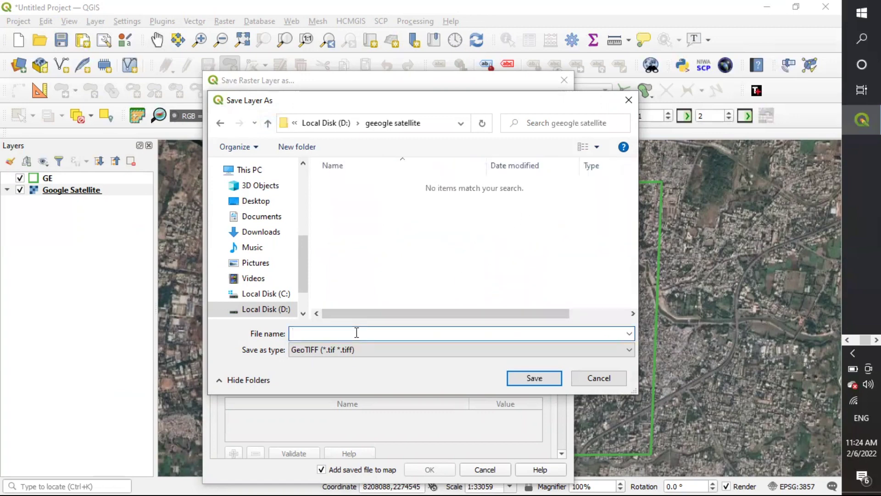
type("AOI")
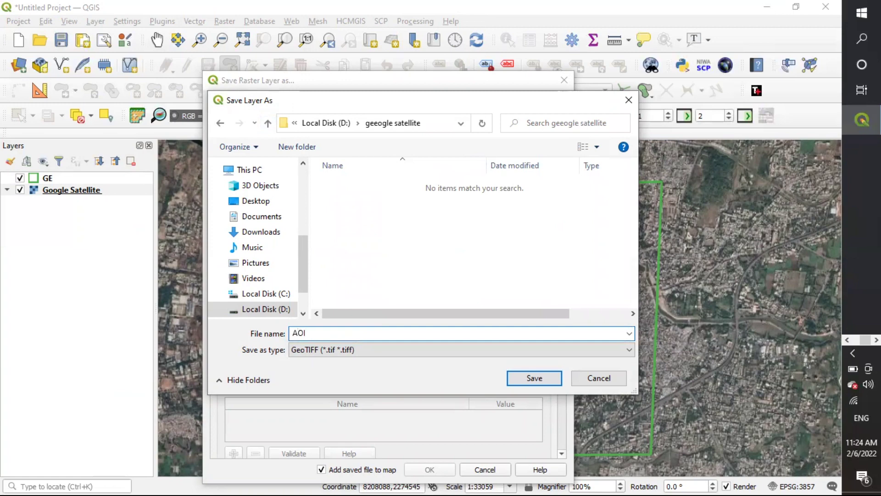
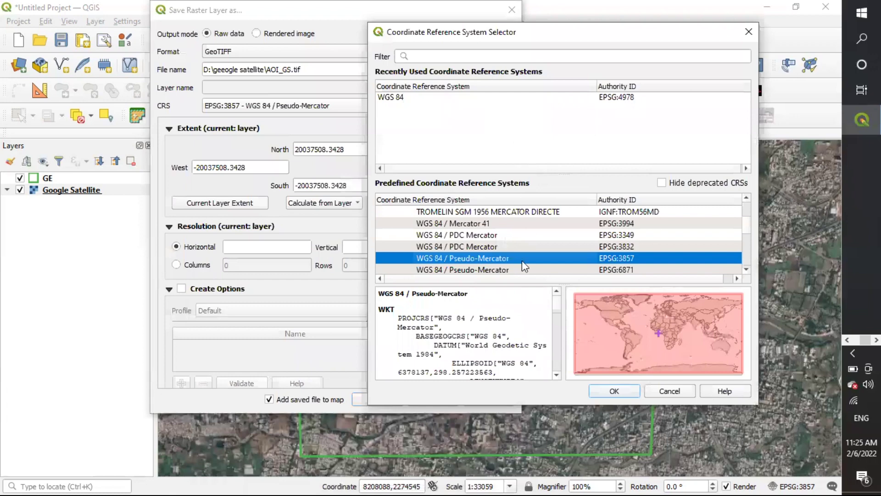
- Set the export's coordinate reference system to WGS 84 / UTM zone 43N (EPSG:32643)
left_click(465, 57)
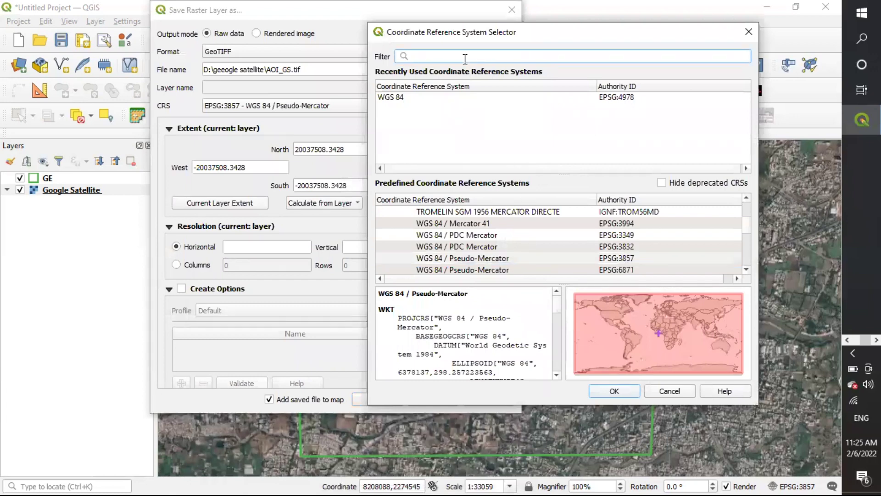
type("utm zo")
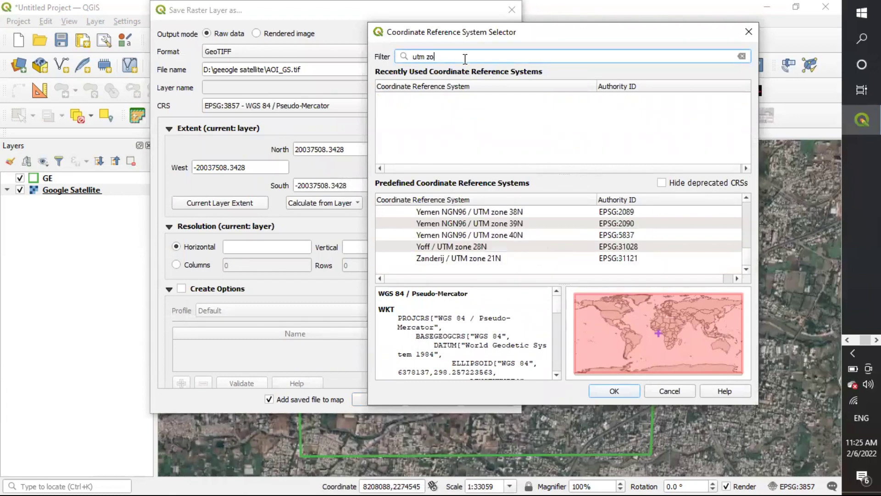
type("ne 43")
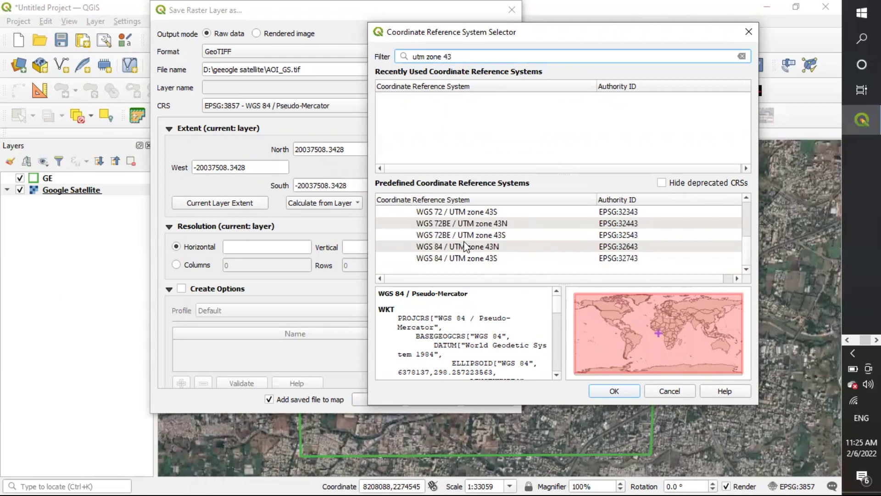
left_click(467, 250)
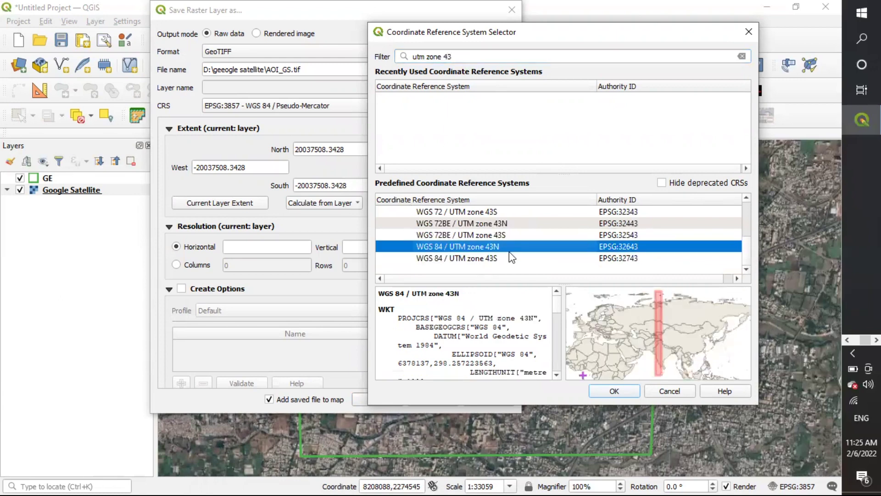
left_click(614, 391)
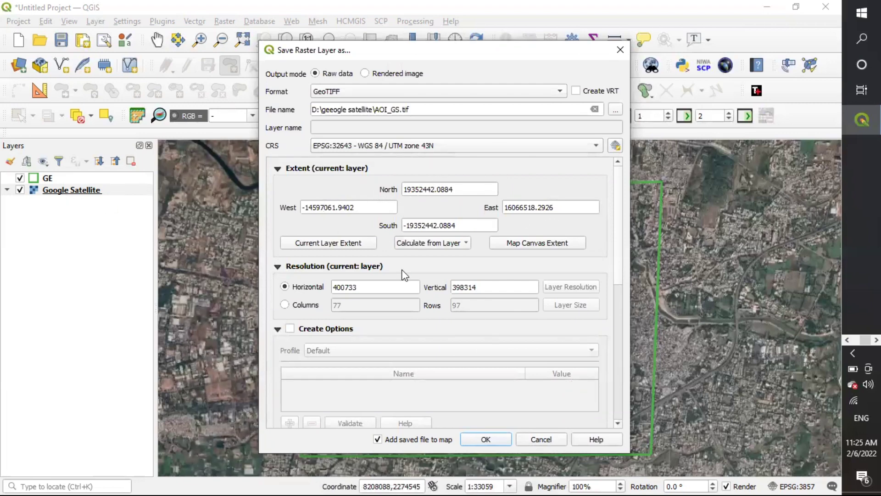
- Try the map canvas extent for the export, but set the extent from the GE layer
left_click(427, 244)
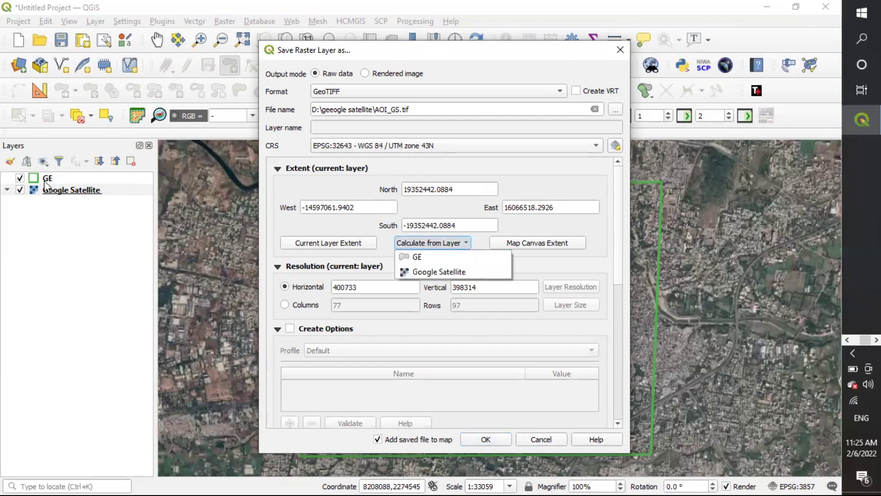
left_click(411, 258)
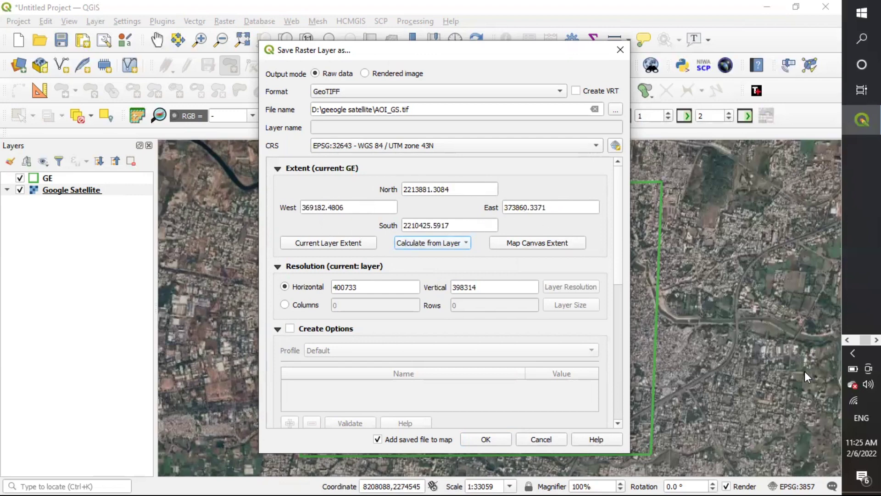
left_click(556, 246)
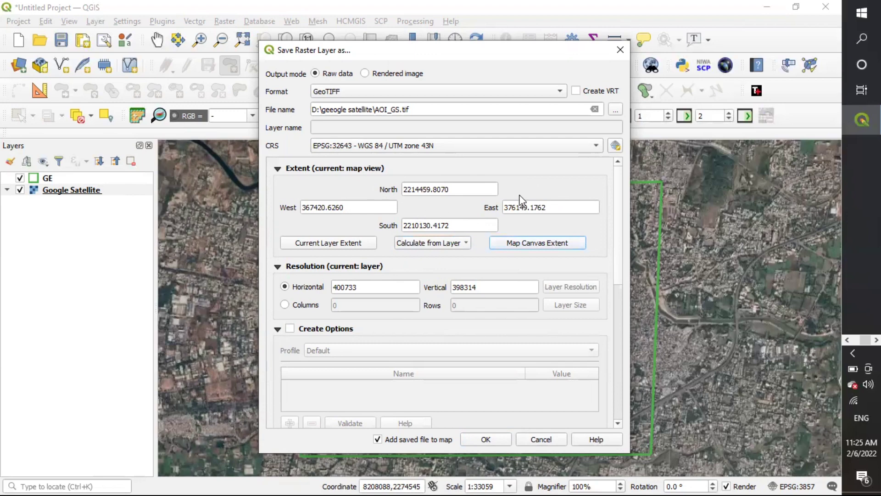
left_click(454, 248)
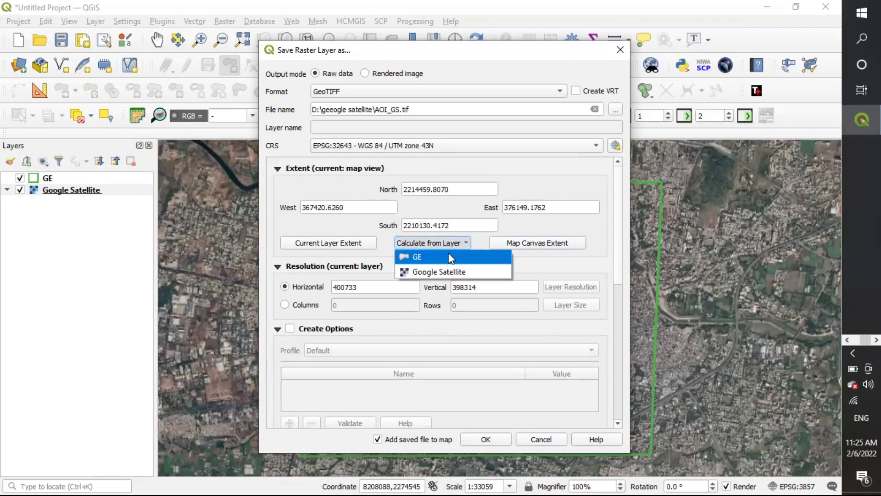
left_click(450, 256)
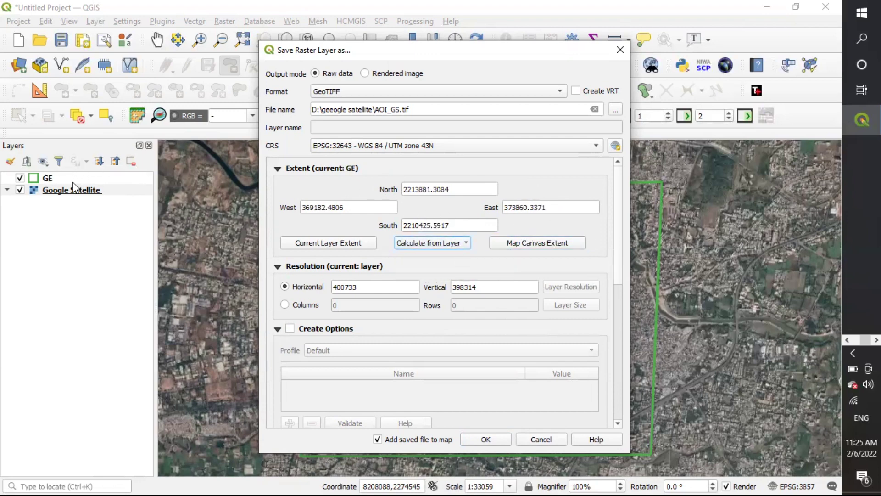
left_click(439, 251)
left_click(432, 254)
- Set the export's horizontal and vertical resolution to 0.5
left_click_drag(376, 291, 292, 288)
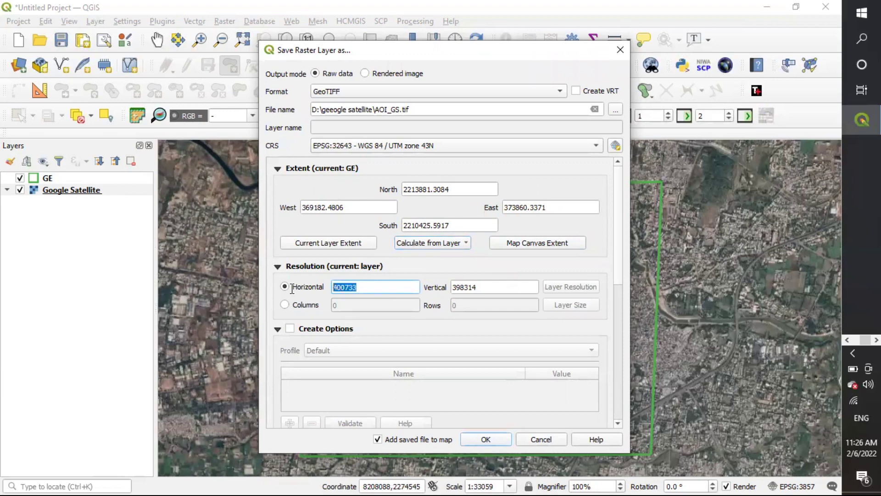
key("BackSpace")
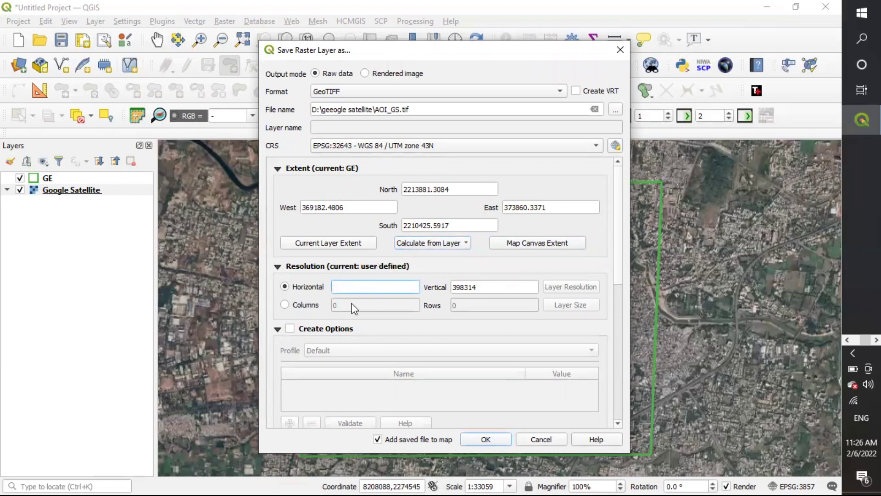
left_click_drag(481, 289, 429, 277)
type("0.5")
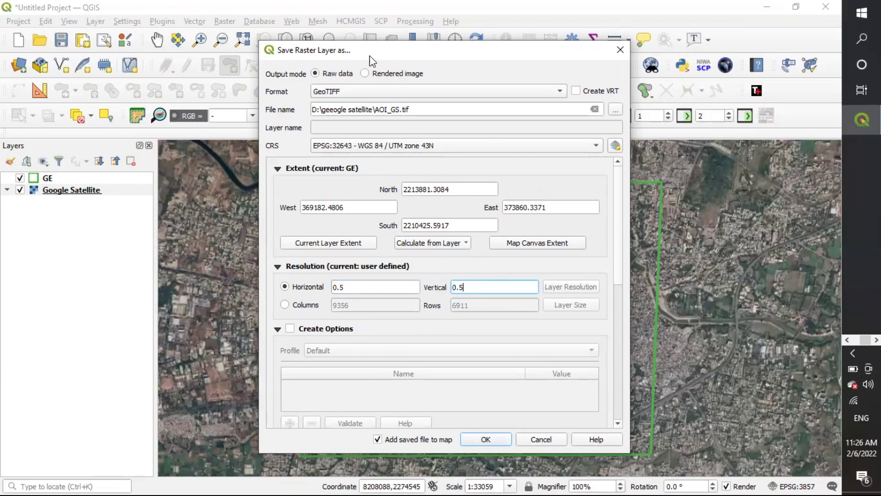
- Recalculate the export extent from the GE layer and run the raster export
left_click_drag(370, 53, 308, 27)
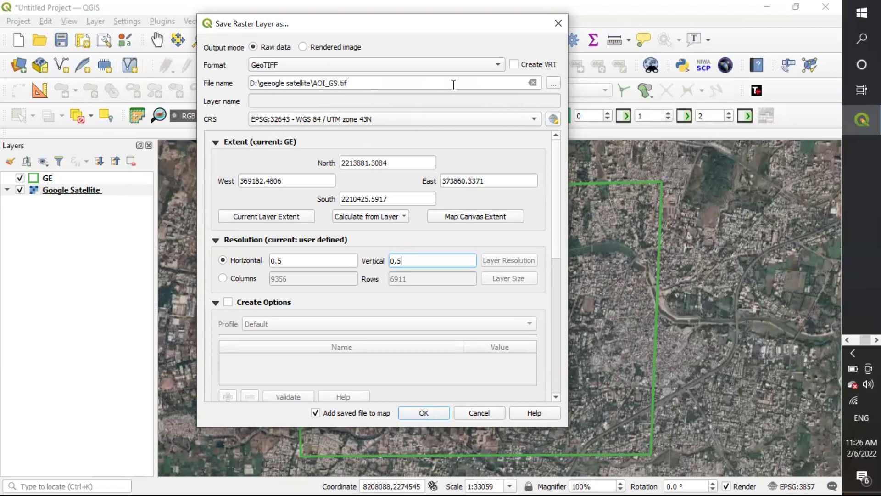
left_click(367, 216)
left_click(364, 229)
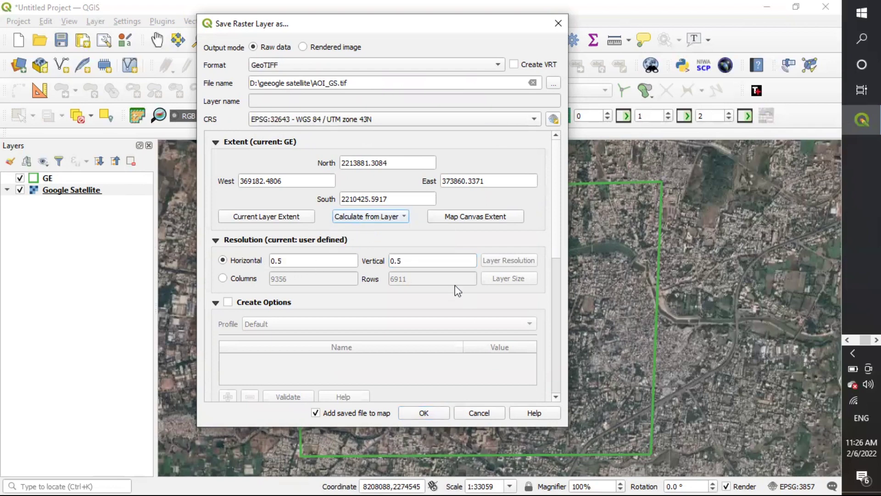
left_click(424, 413)
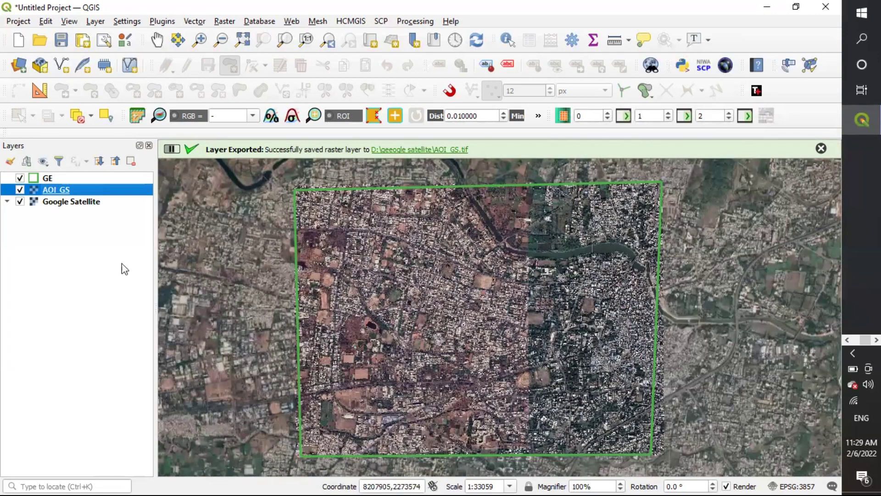
- Examine the AOI_GS raster at several zoom levels with the GE and Google Satellite layers hidden, and show both layers again
left_click(20, 178)
left_click(19, 201)
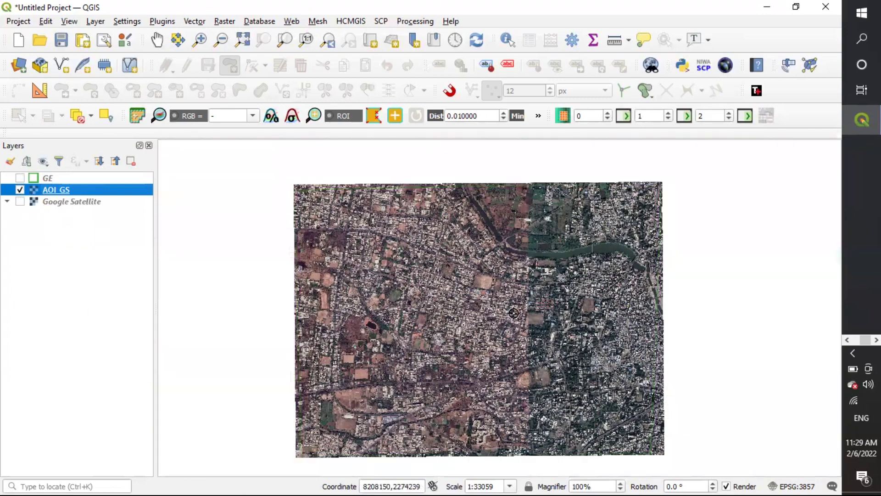
scroll(578, 309, "up", 1)
scroll(454, 282, "up", 1)
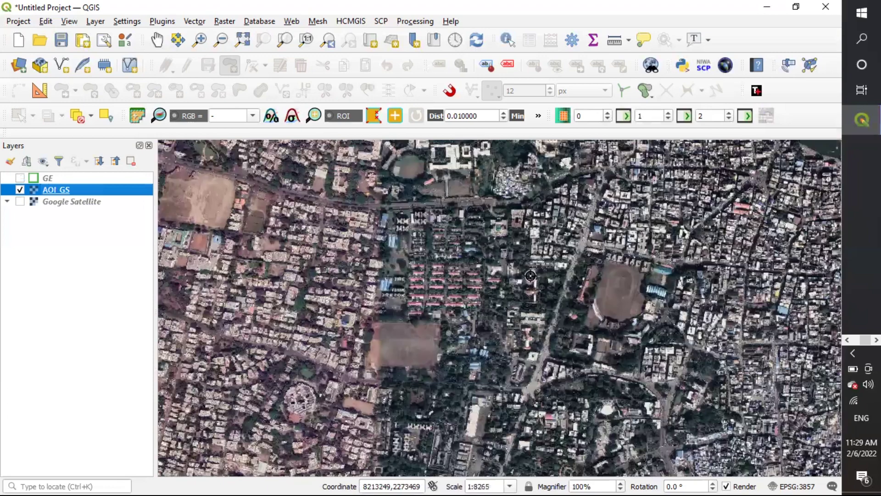
scroll(443, 284, "down", 2)
scroll(414, 266, "up", 1)
scroll(400, 272, "up", 2)
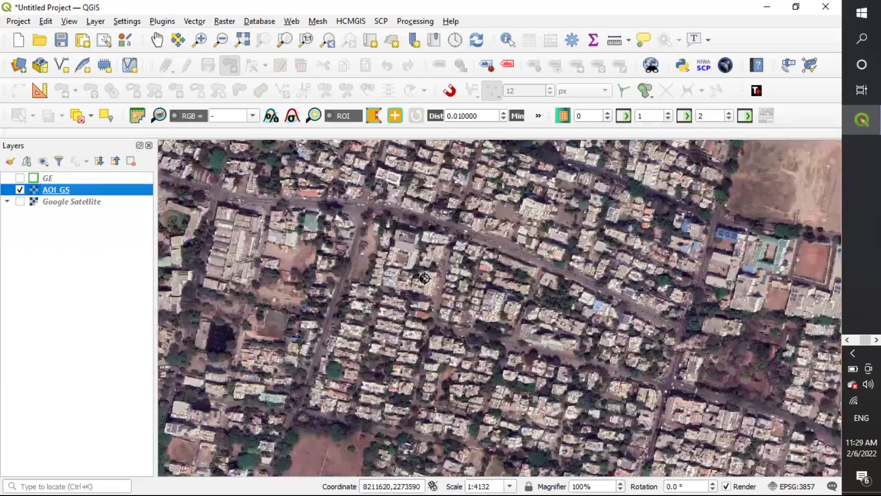
scroll(433, 245, "down", 1)
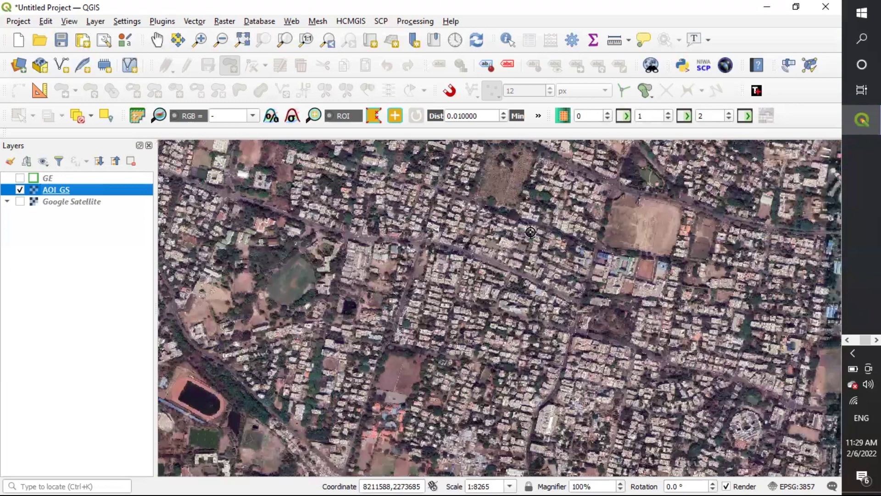
scroll(603, 182, "down", 2)
scroll(502, 367, "up", 1)
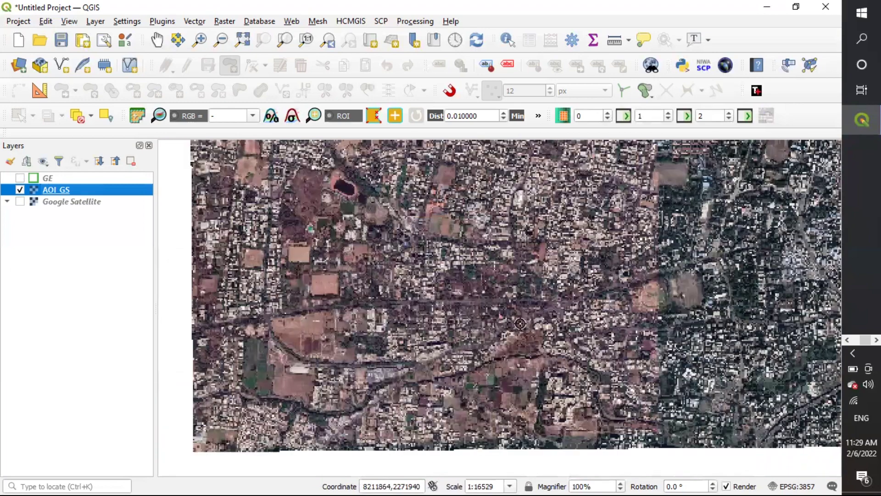
scroll(404, 333, "up", 2)
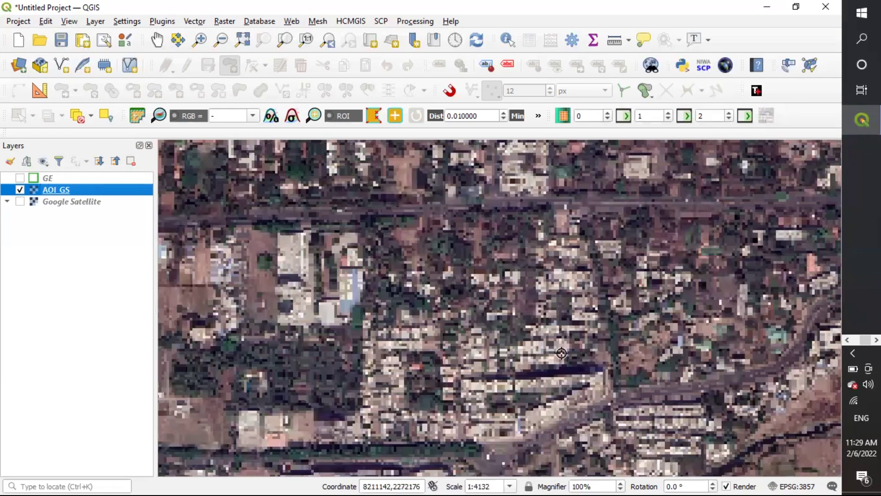
scroll(402, 375, "down", 1)
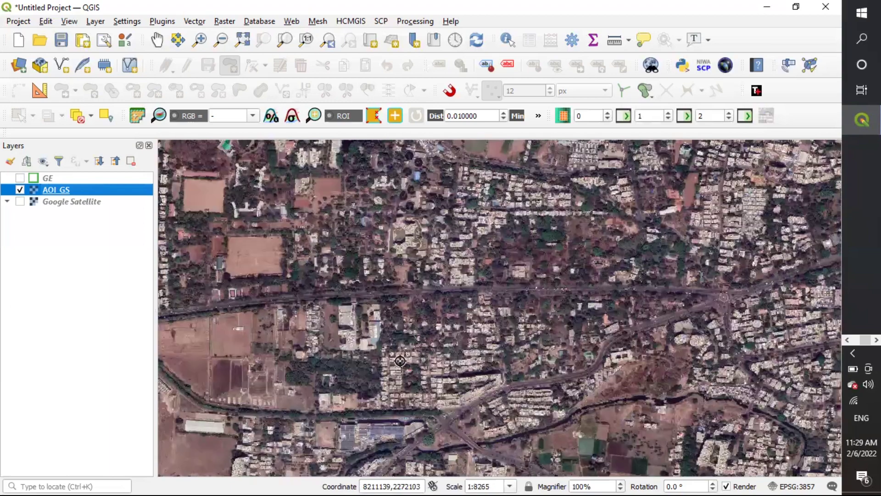
scroll(402, 347, "down", 1)
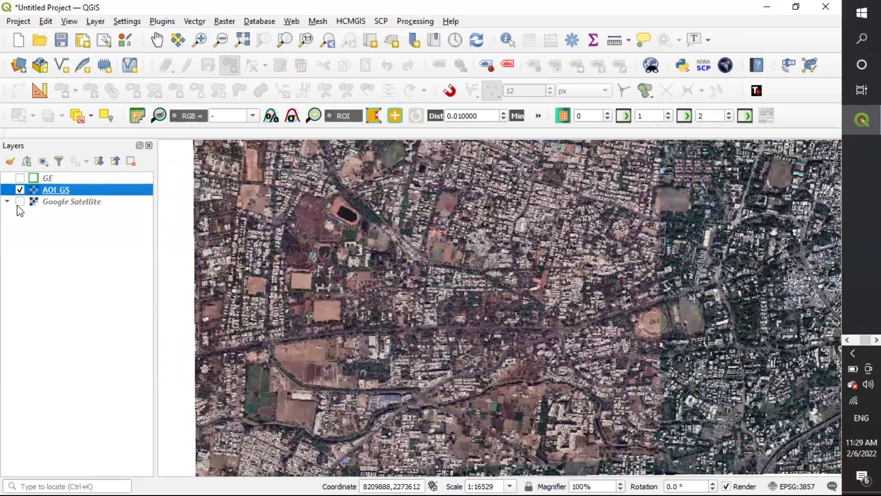
left_click(20, 204)
left_click(19, 178)
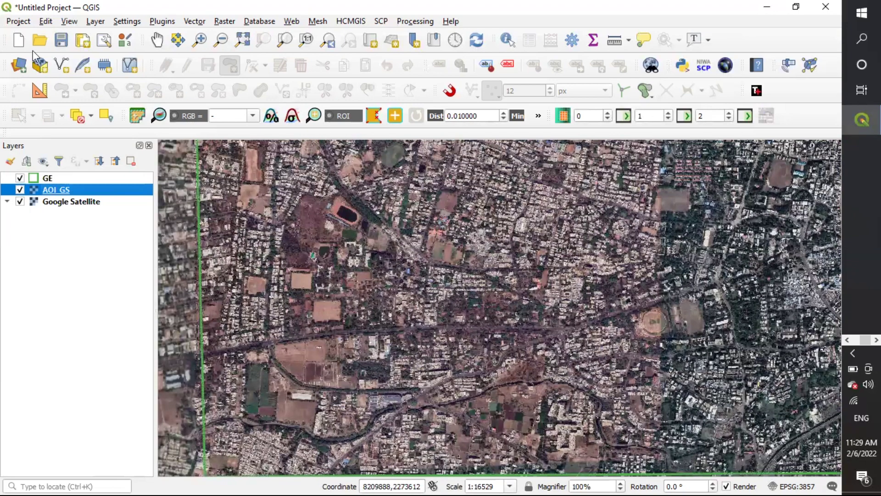
- Start a new project, discarding the current one, and add AOI_GS.tif from the geeogle satellite folder on drive D as a raster layer
left_click(19, 40)
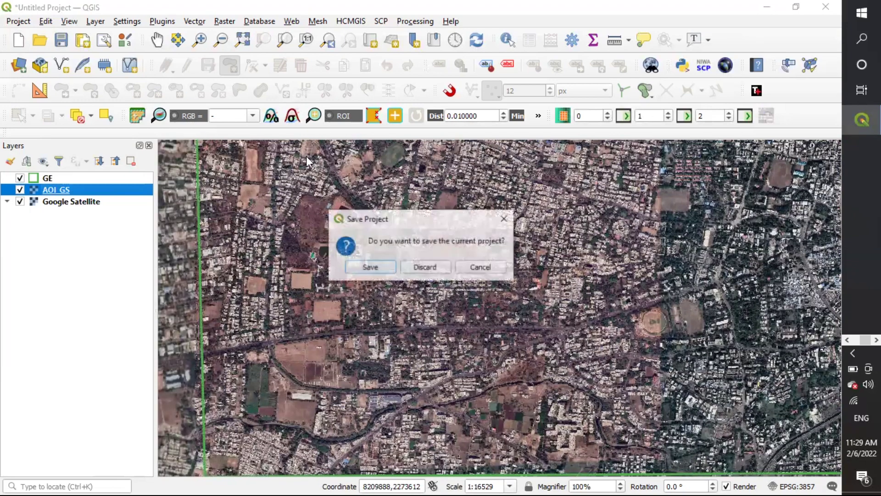
left_click(423, 269)
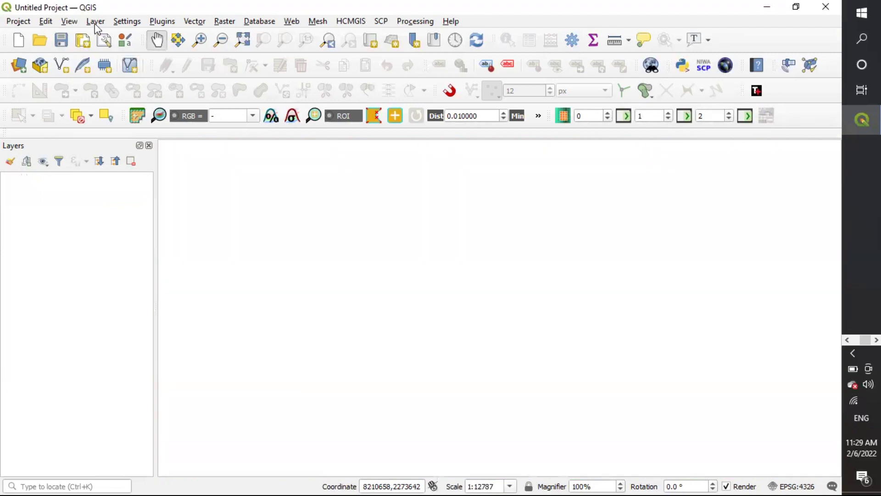
left_click(96, 21)
mouse_move(151, 67)
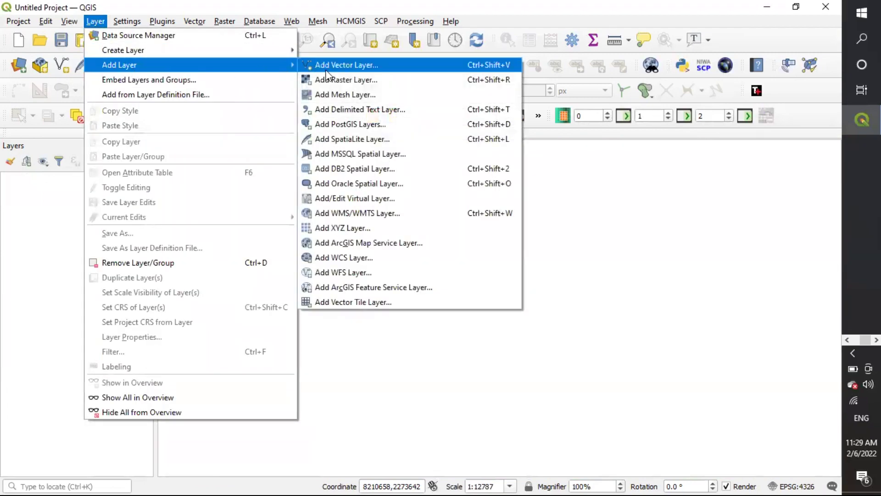
left_click(335, 78)
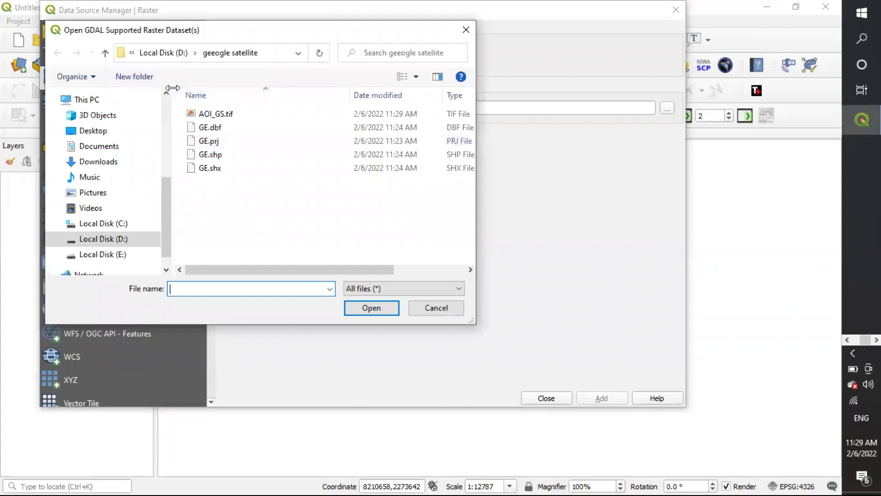
left_click(233, 114)
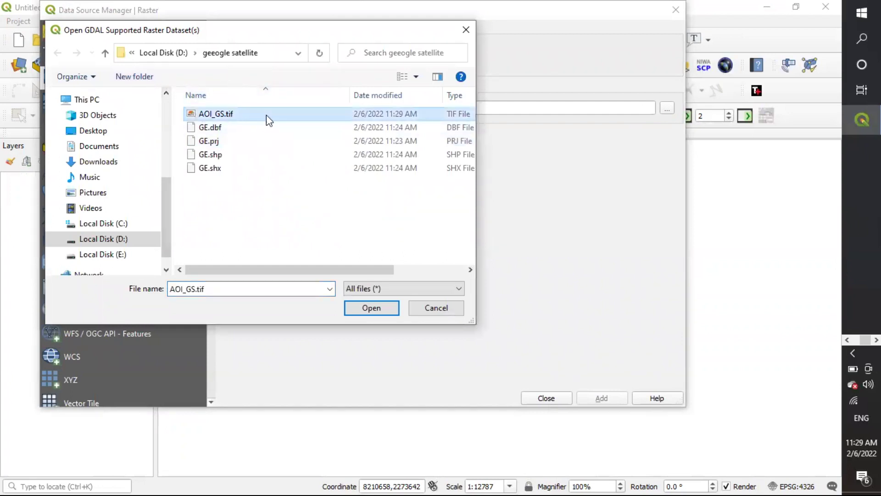
left_click(363, 308)
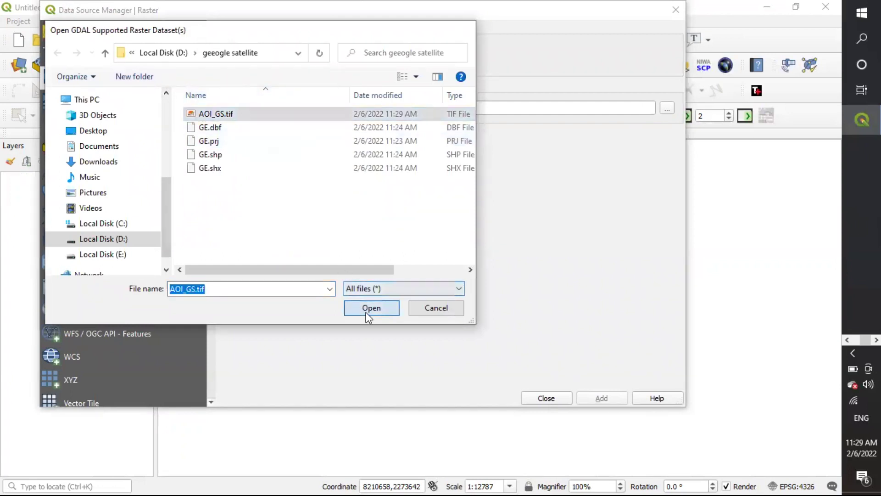
left_click(607, 398)
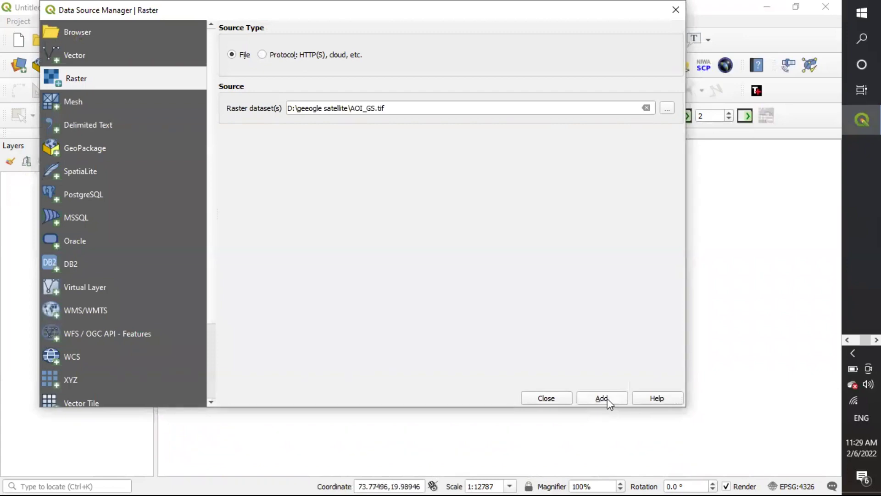
left_click(548, 400)
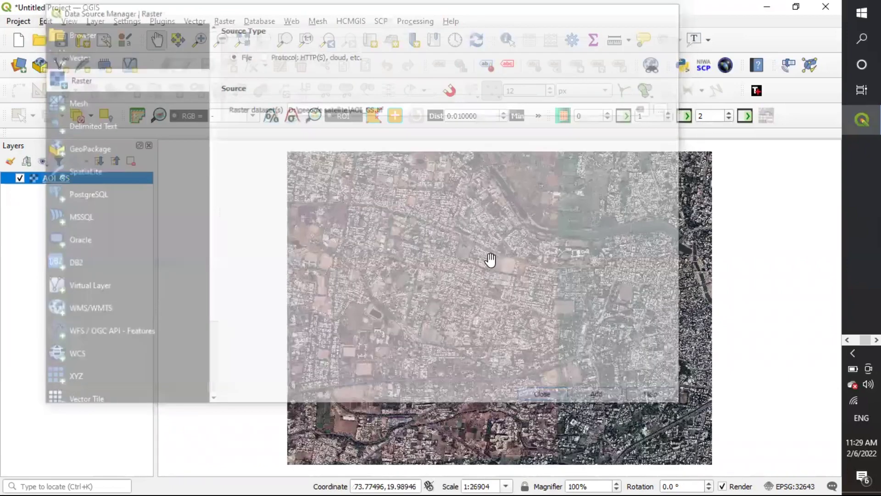
- Examine the reloaded AOI_GS raster's image detail up close across several areas
scroll(484, 256, "up", 2)
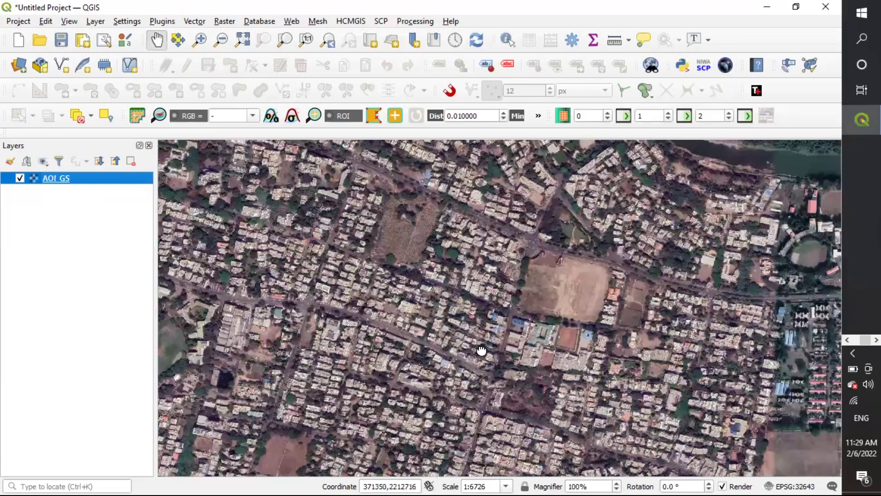
left_click_drag(482, 351, 478, 291)
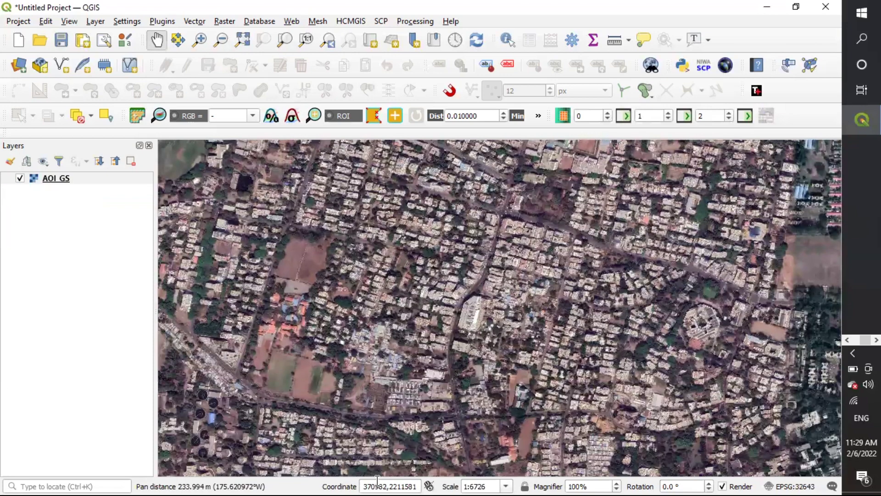
left_click_drag(496, 272, 527, 382)
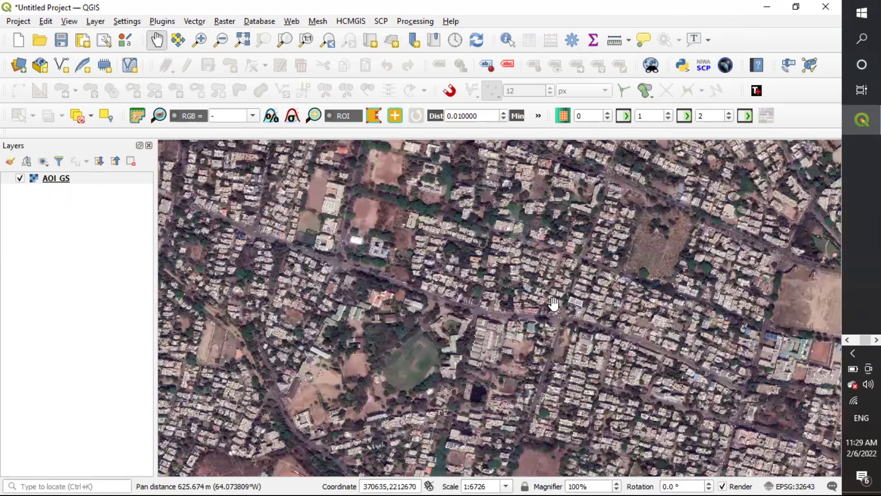
scroll(554, 303, "down", 1)
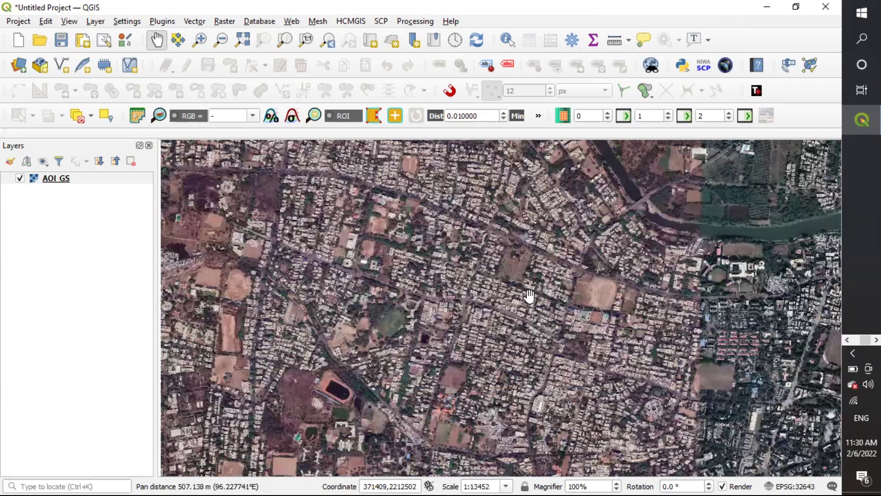
scroll(472, 286, "up", 3)
left_click_drag(546, 316, 425, 333)
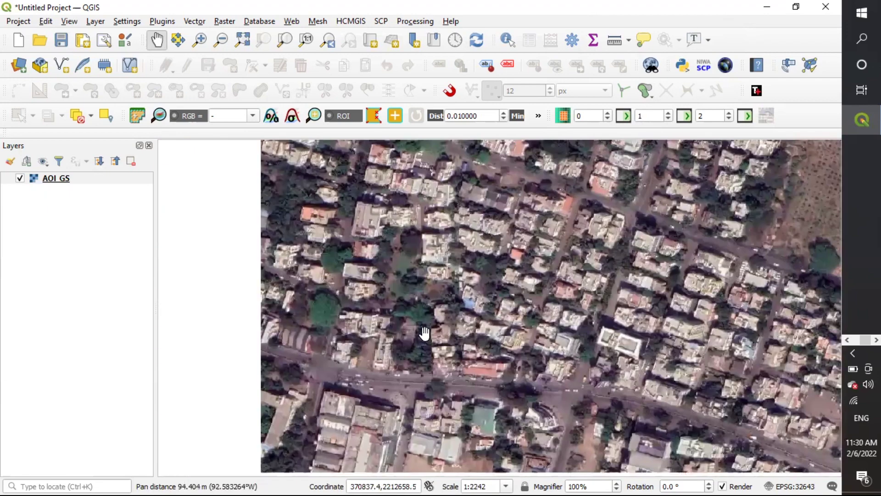
left_click_drag(507, 252, 460, 252)
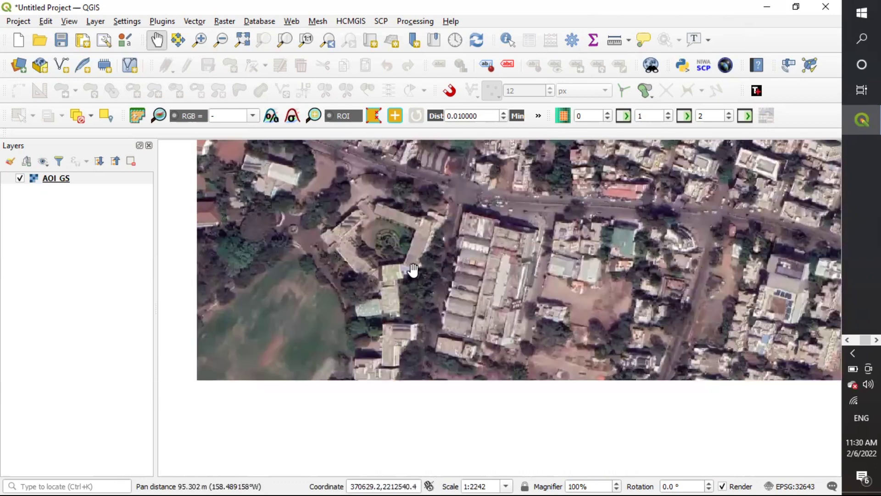
left_click_drag(413, 270, 417, 260)
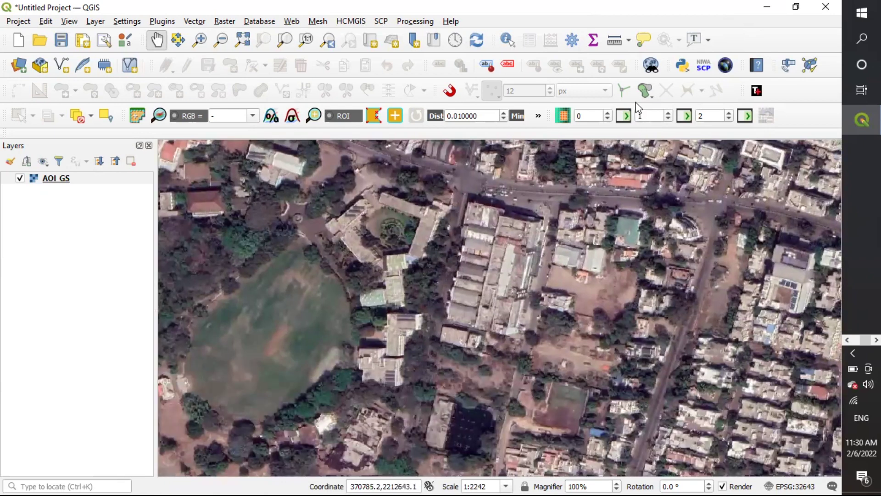